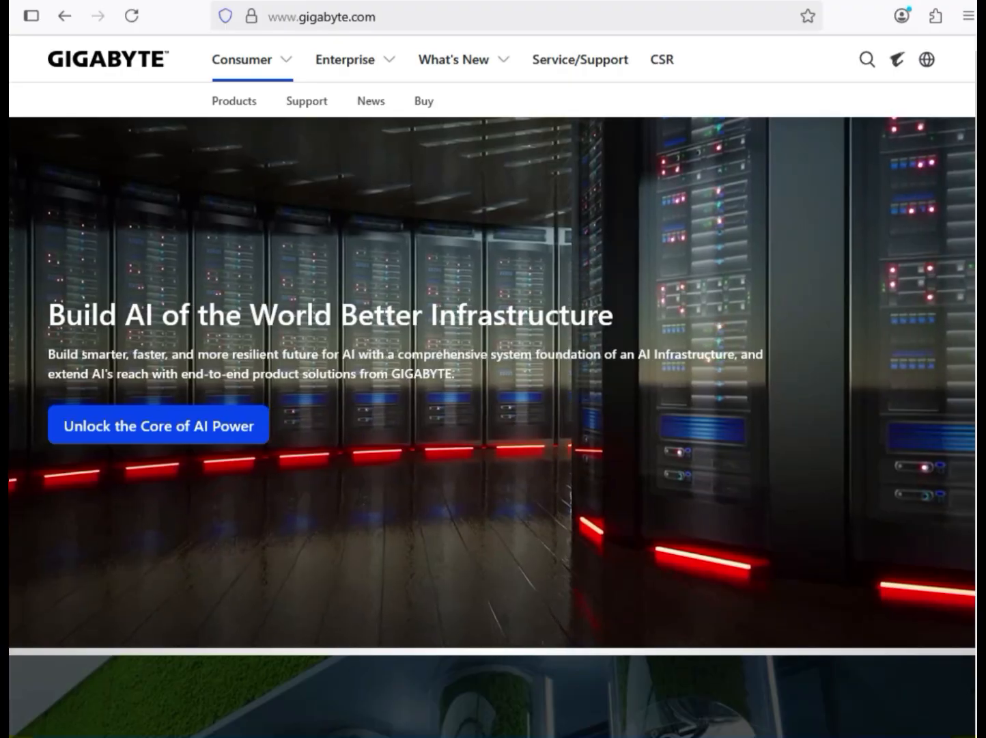
# Search the GIGABYTE site for "X870 AORUS TACHYON ICE", limit the results to products, and open the motherboard's product page
pyautogui.click(867, 60)
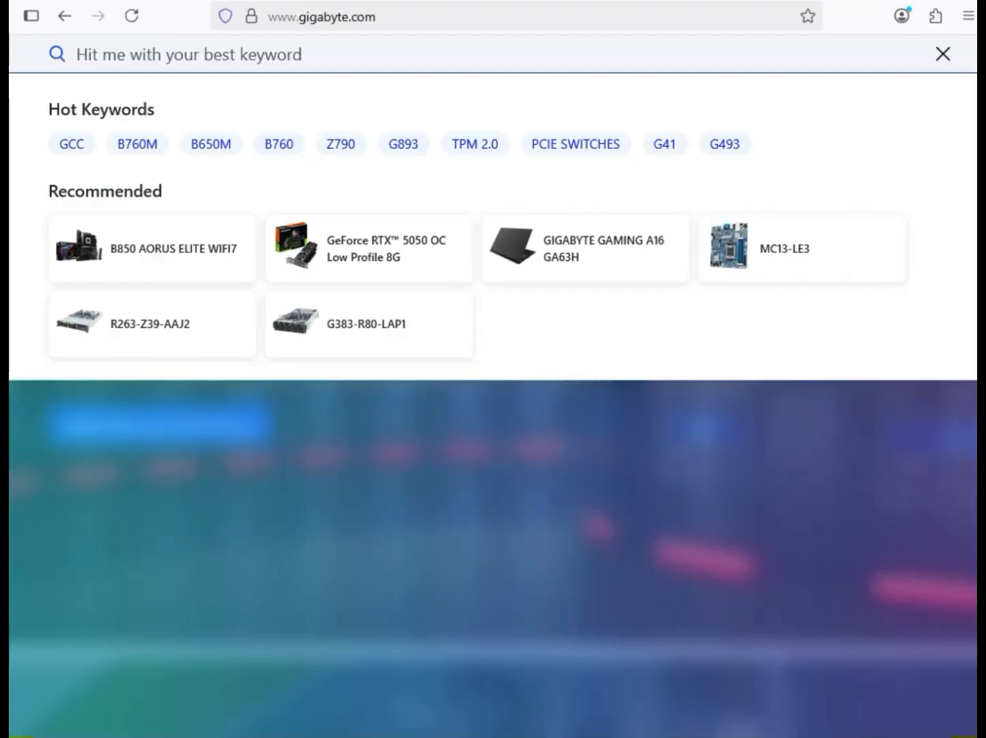
pyautogui.write('X870 AORUS TACHYON ICE')
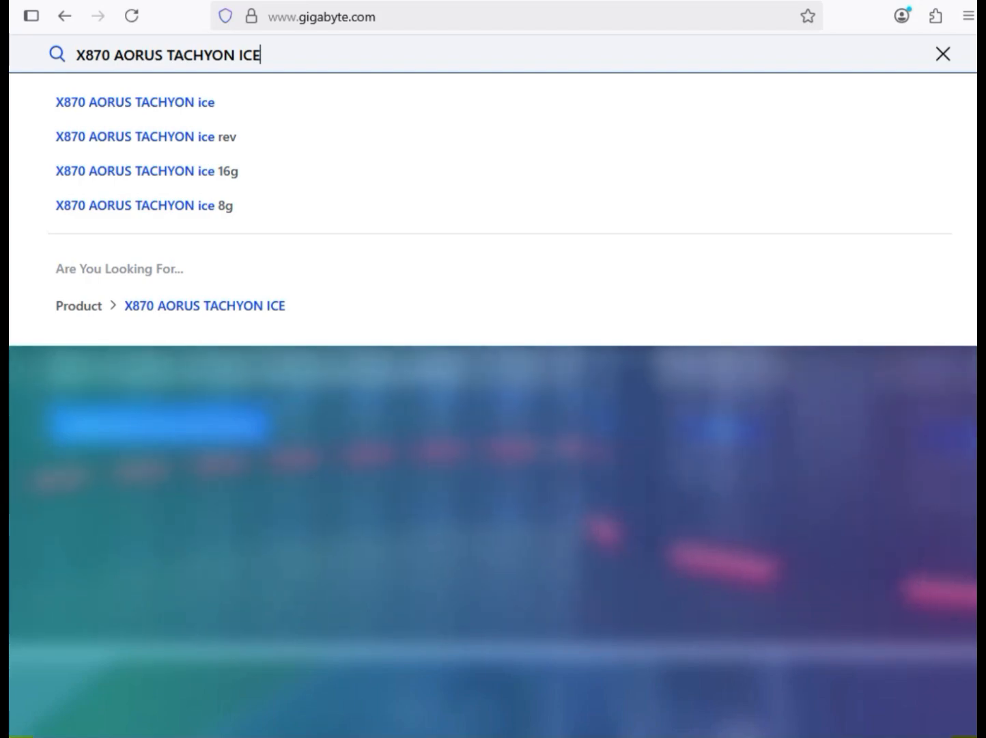
pyautogui.press('Return')
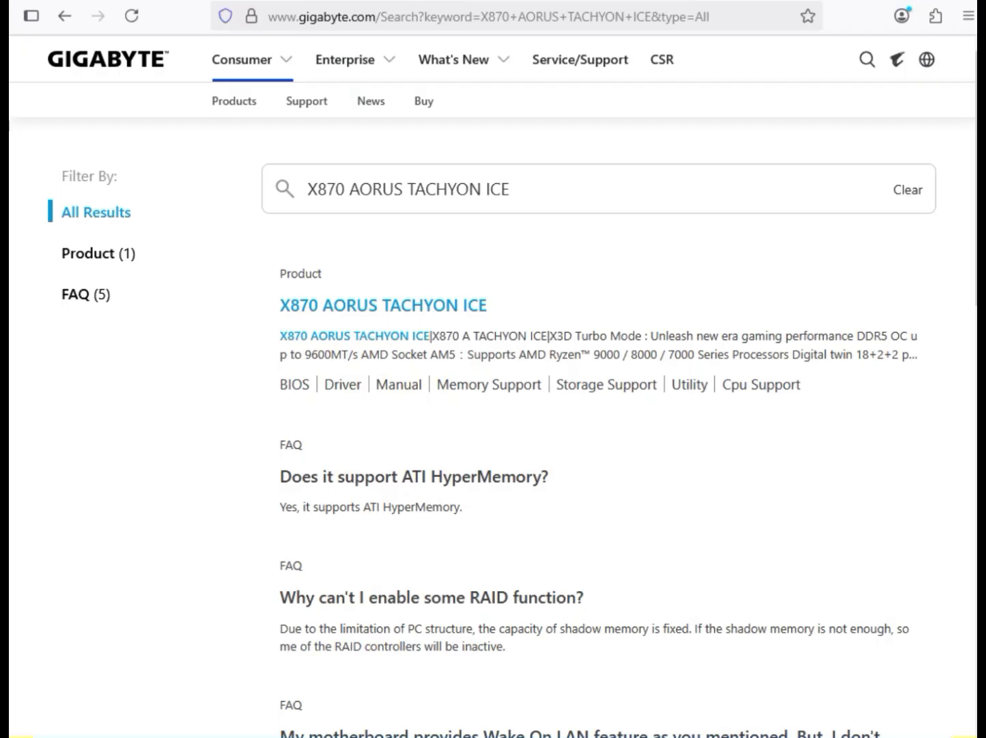
pyautogui.click(99, 253)
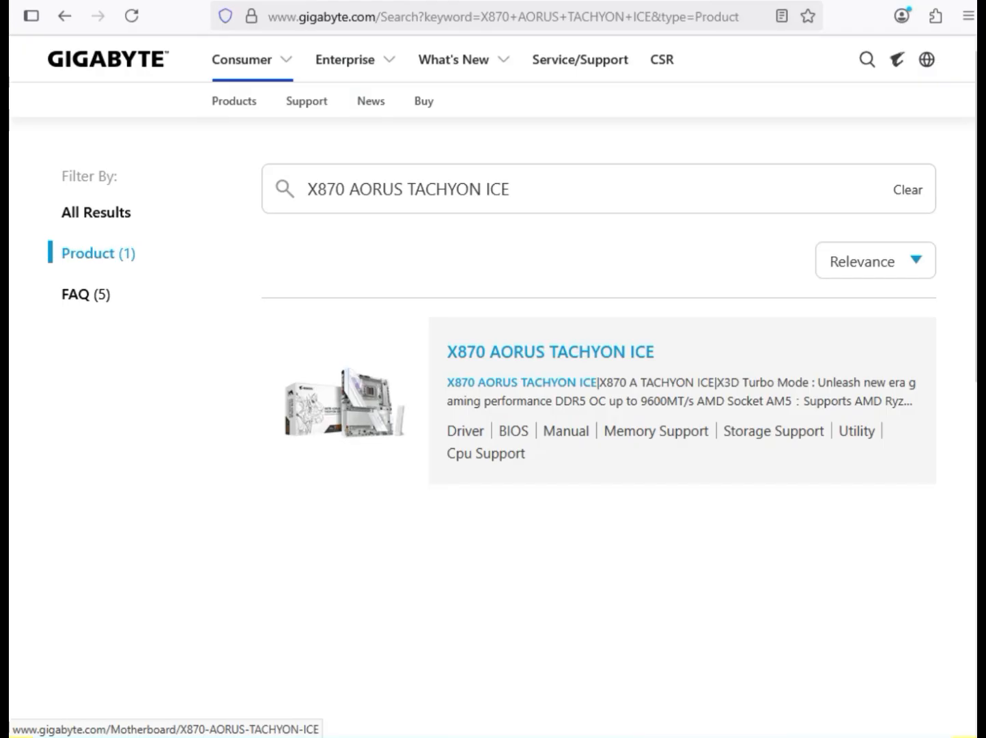
pyautogui.click(345, 403)
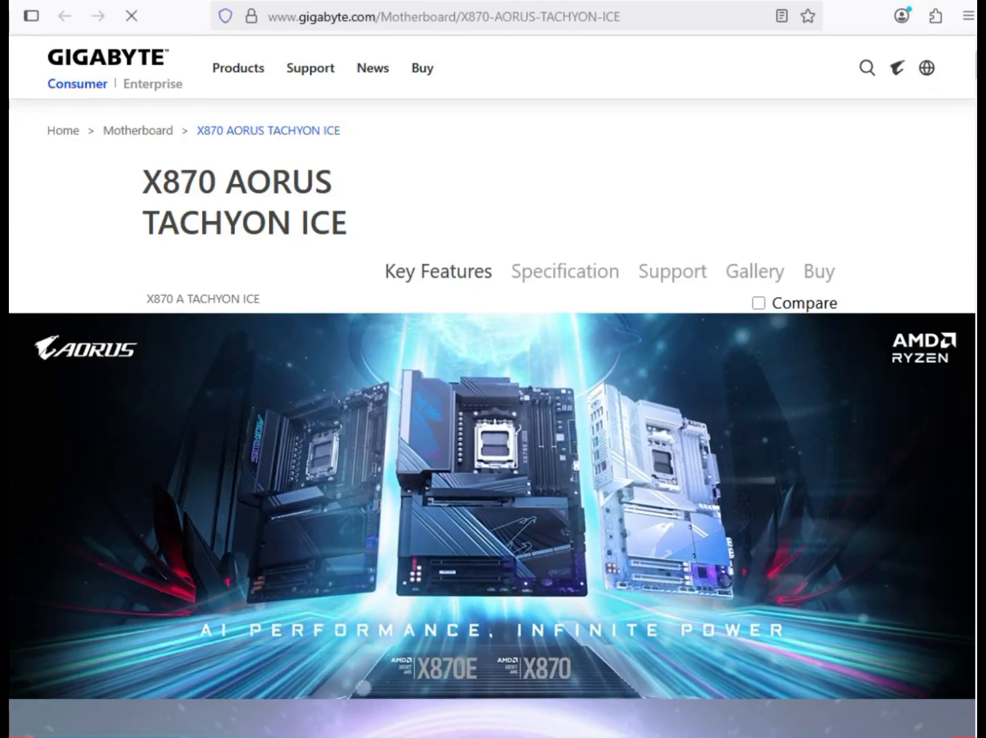
# Open the motherboard's support downloads and filter the drivers to Windows 11 64bit
pyautogui.scroll(-3, 492, 389)
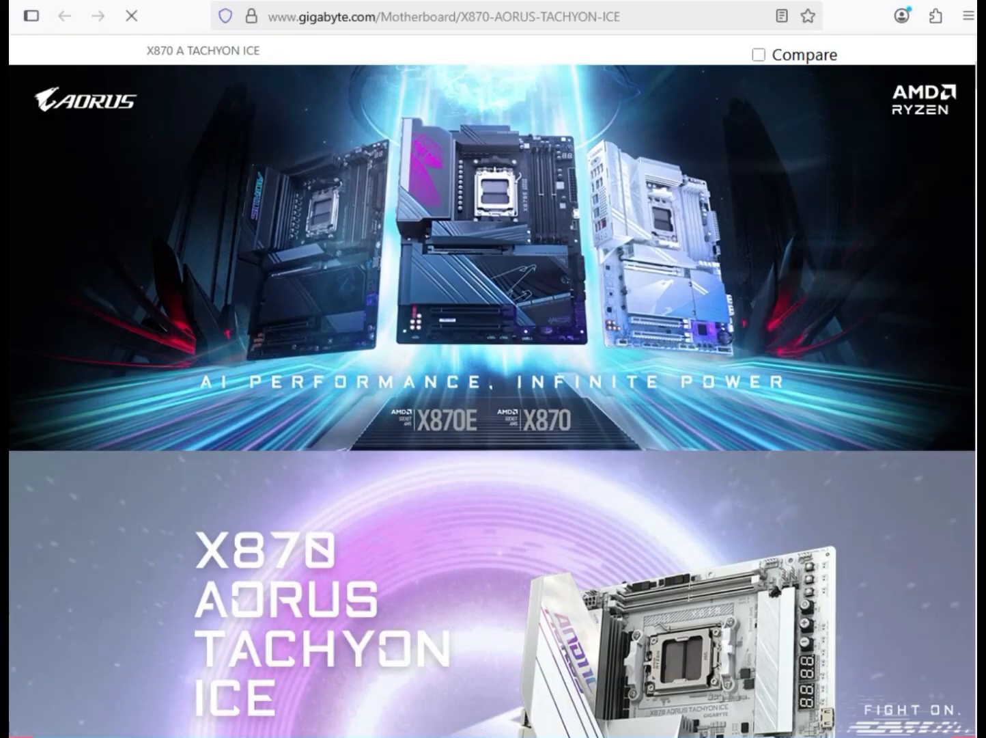
pyautogui.scroll(3, 491, 390)
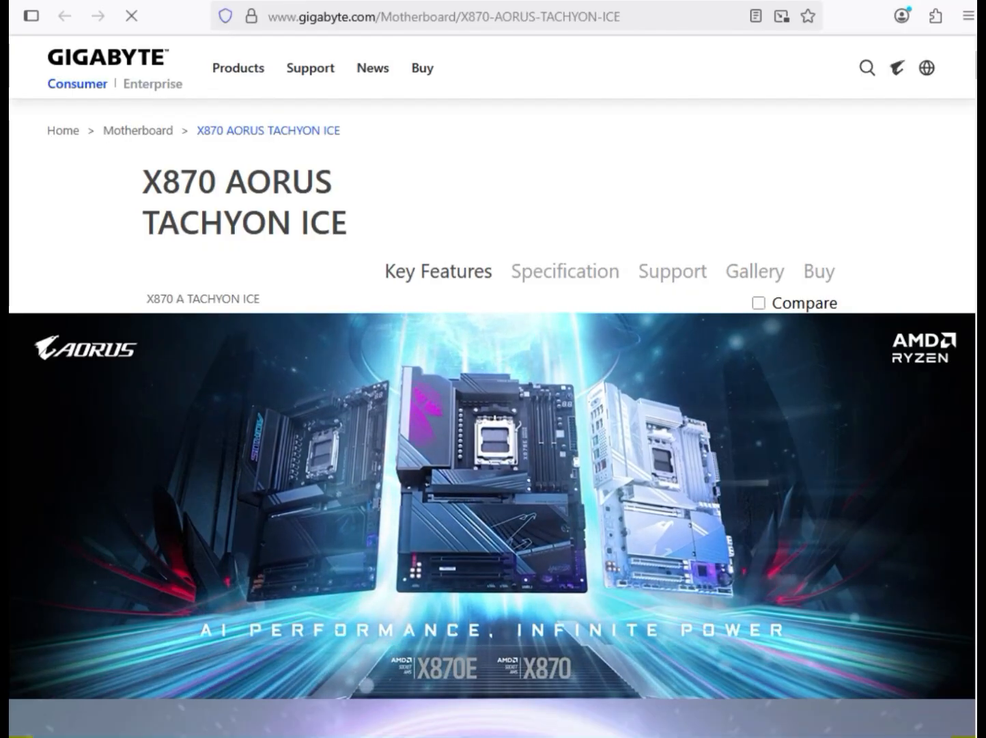
pyautogui.doubleClick(673, 271)
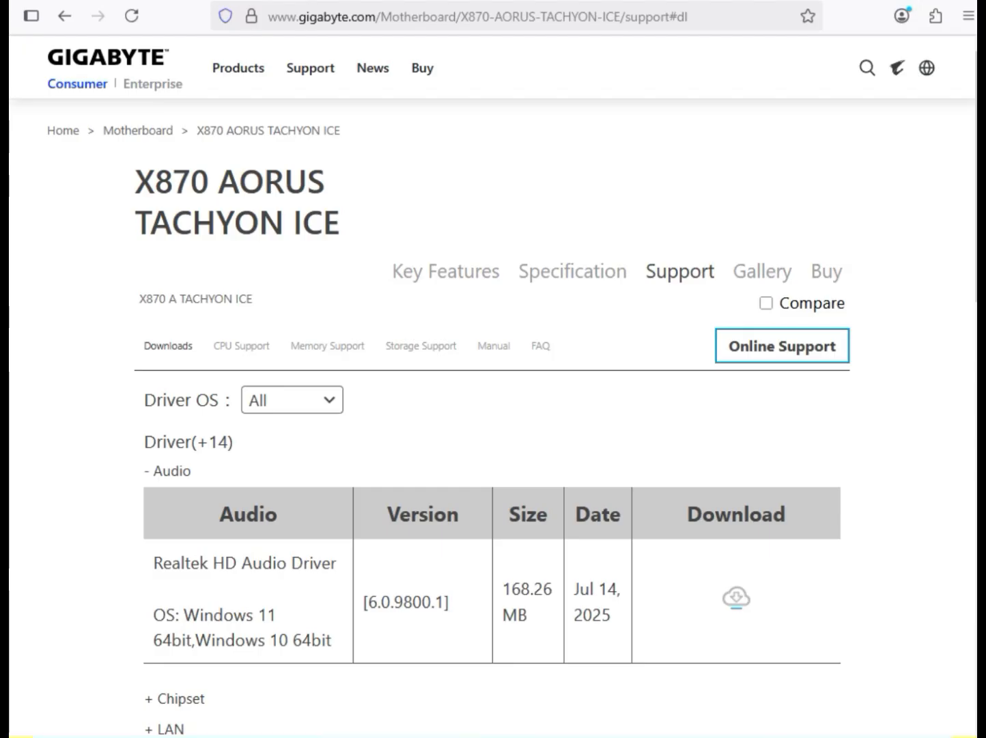
pyautogui.click(292, 399)
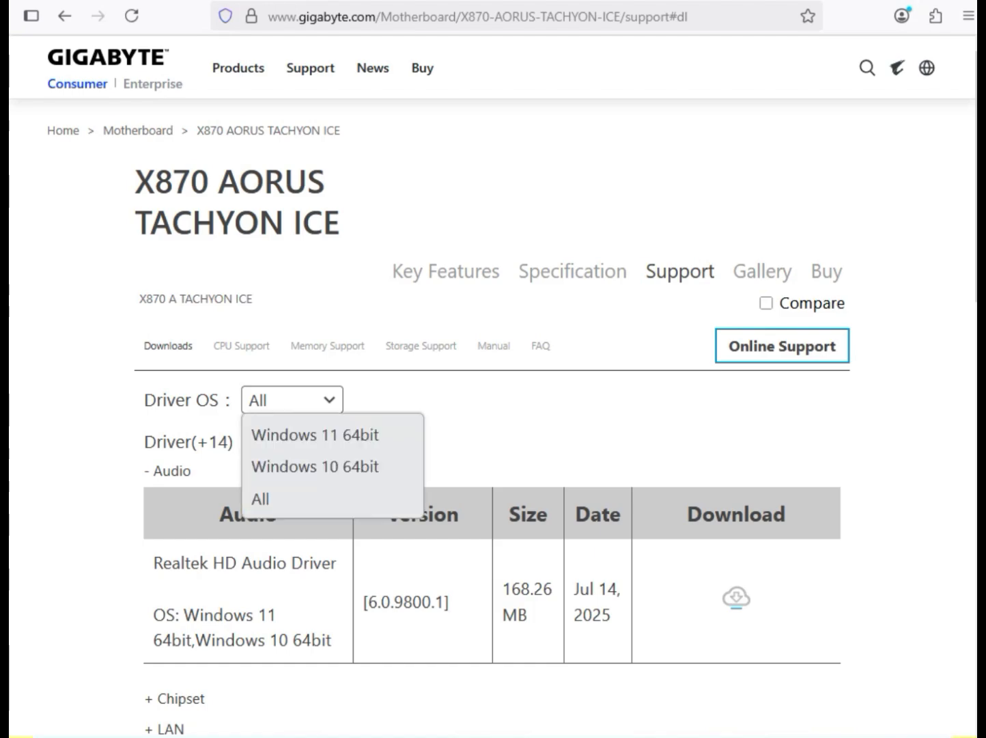
pyautogui.click(293, 401)
pyautogui.click(292, 400)
pyautogui.click(315, 435)
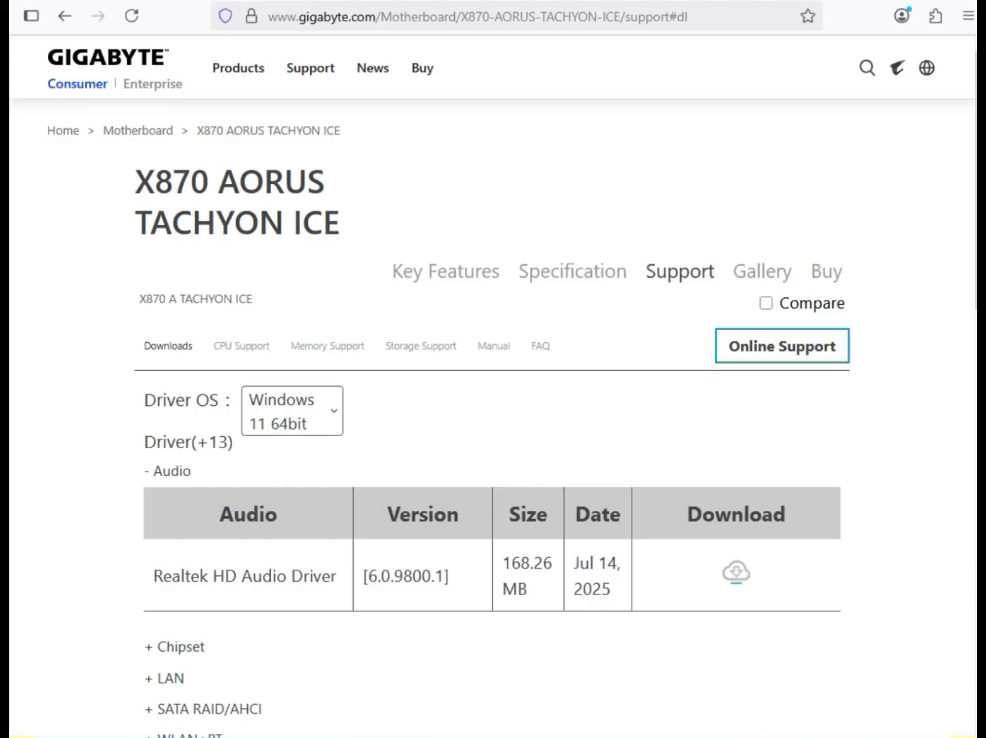
# Download the Realtek HD Audio Driver from the Audio category and dismiss the download pop-up
pyautogui.moveTo(192, 471); pyautogui.dragTo(153, 471)
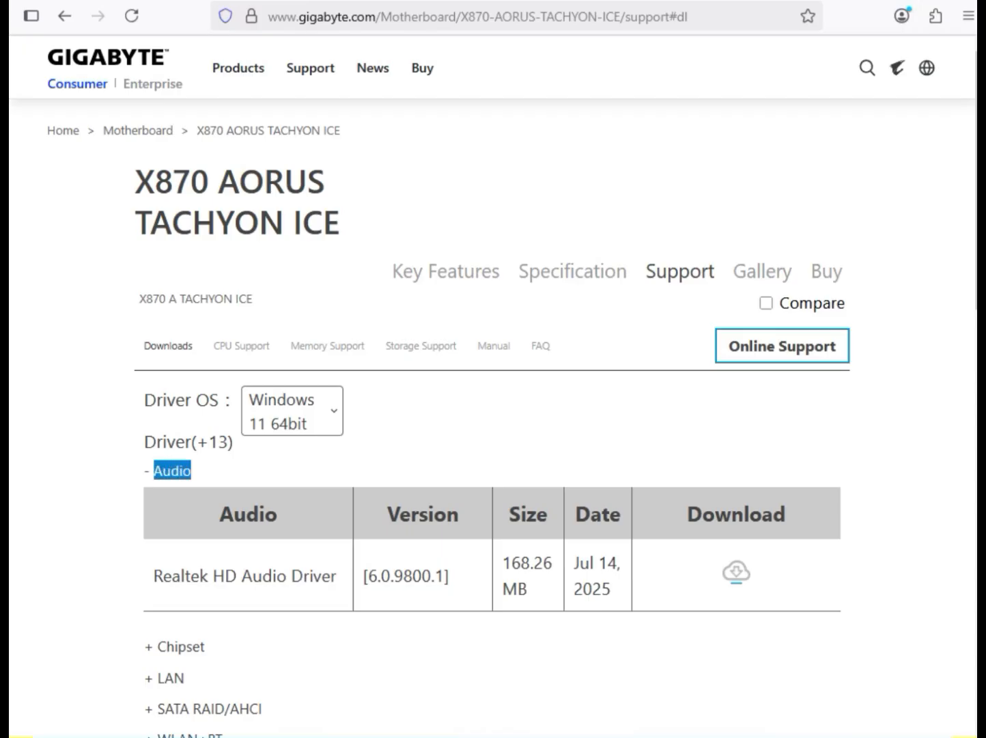
pyautogui.moveTo(213, 576); pyautogui.dragTo(331, 576)
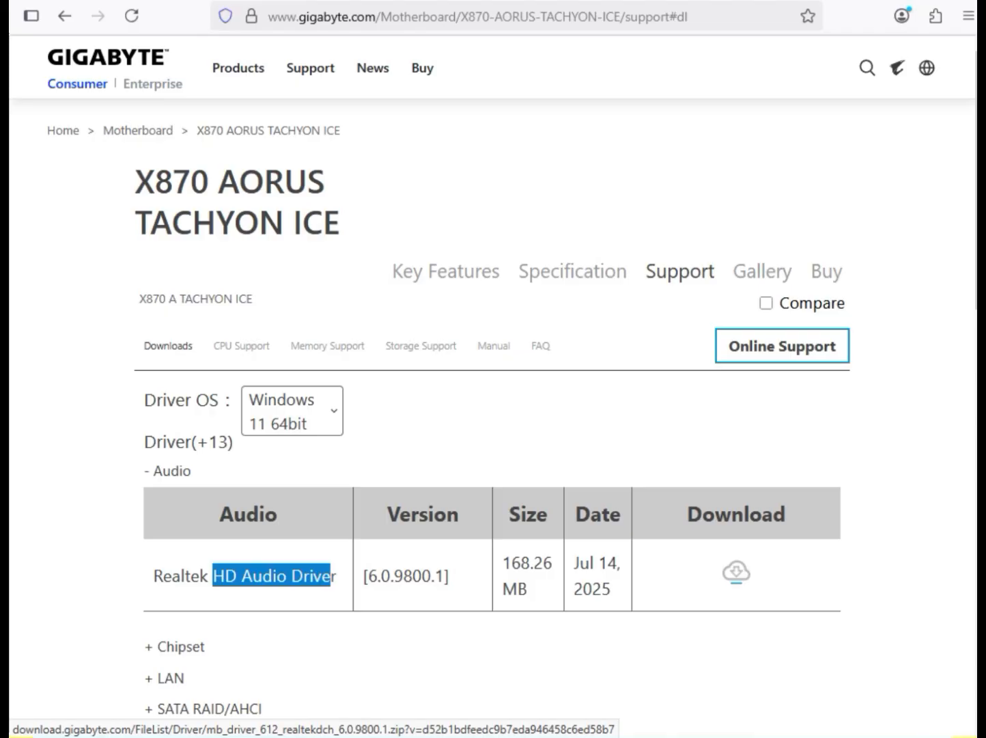
pyautogui.click(737, 571)
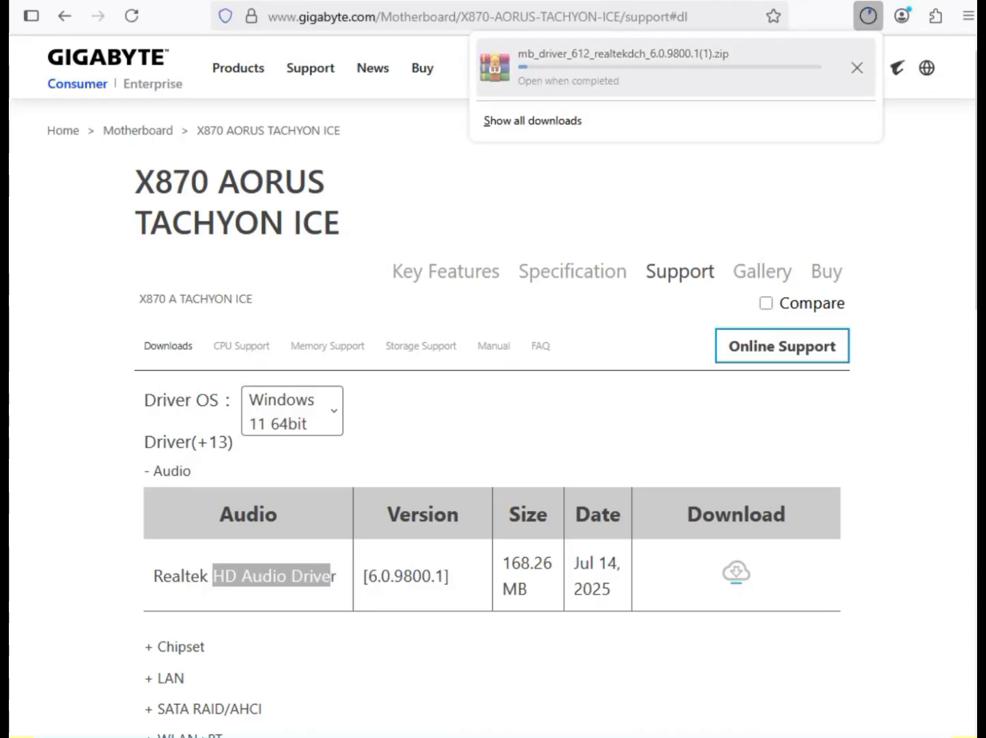
pyautogui.click(574, 198)
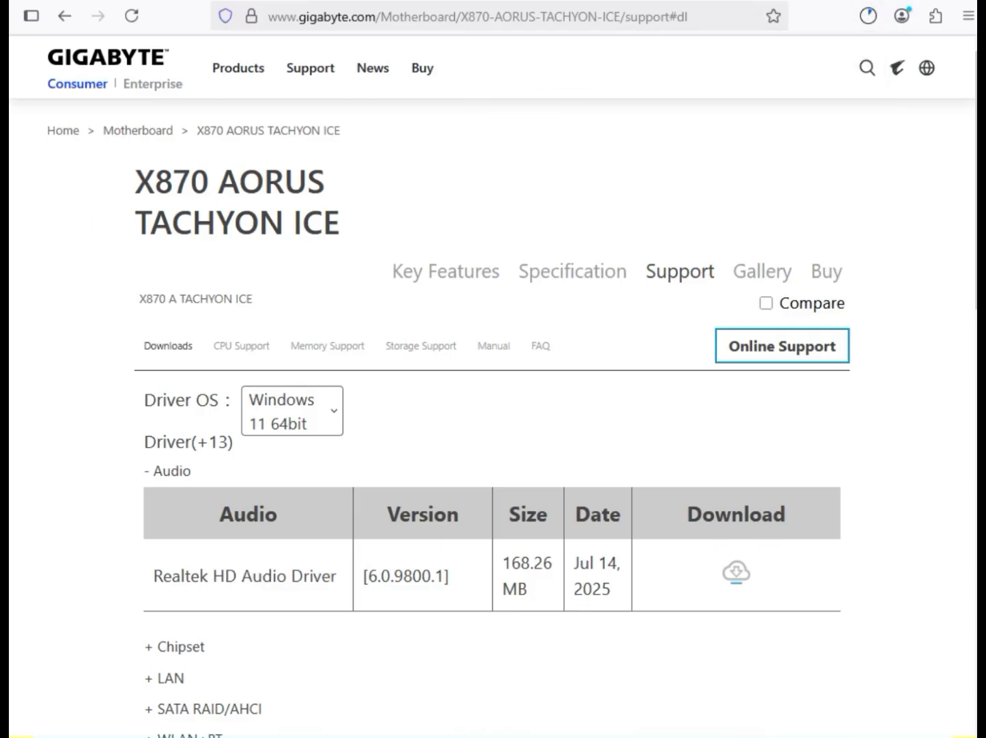
# Expand the Chipset driver category and download the AMD Chipset Driver
pyautogui.scroll(-2, 492, 382)
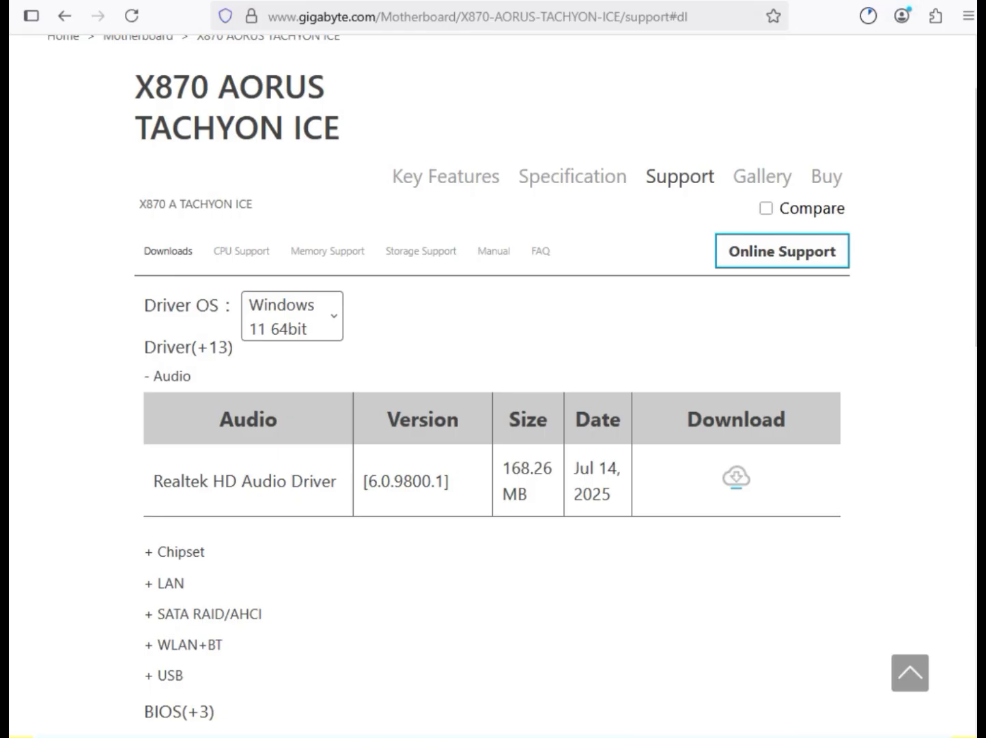
pyautogui.click(180, 552)
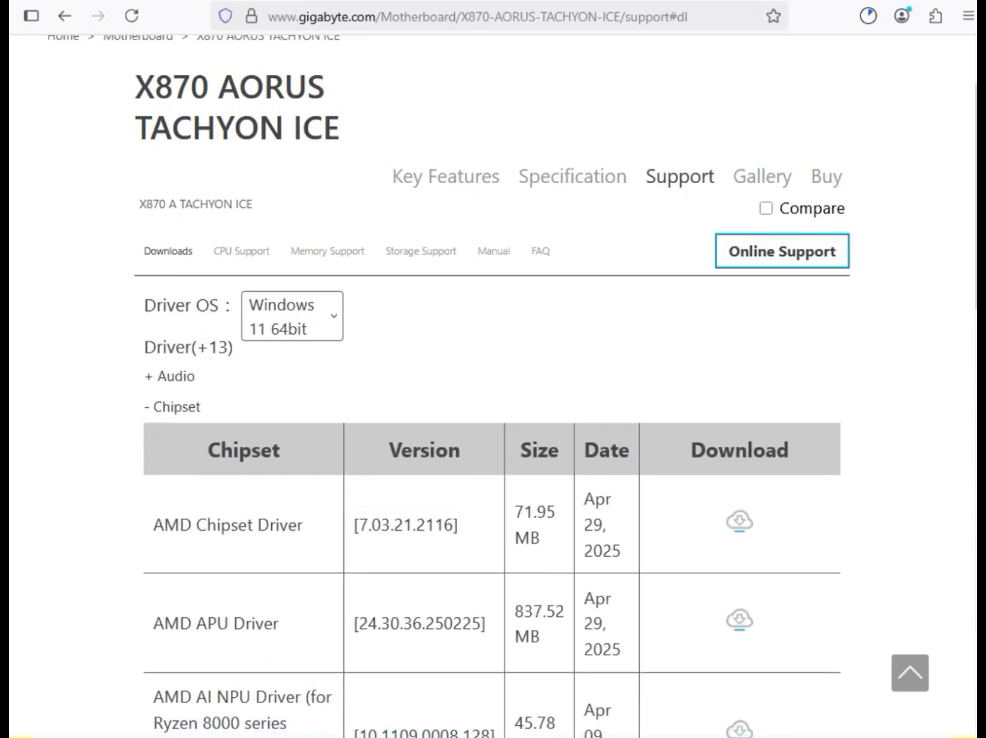
pyautogui.moveTo(154, 526); pyautogui.dragTo(297, 525)
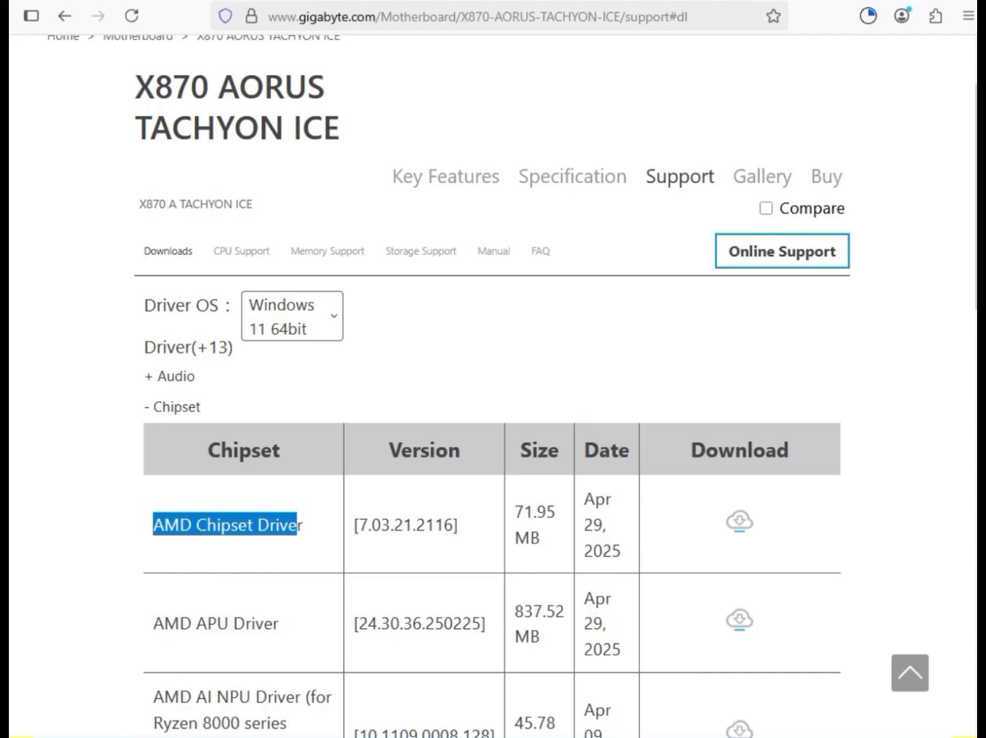
pyautogui.click(741, 521)
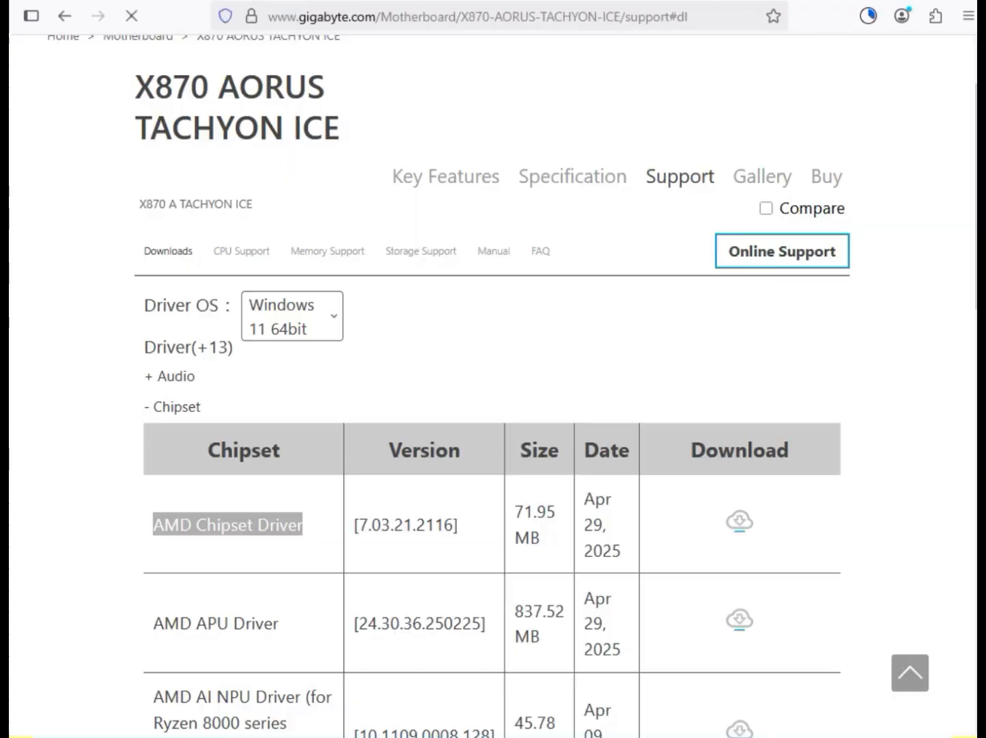
# Expand the LAN driver category and download the Realtek LAN Driver version 11.24.0318.2025
pyautogui.scroll(-5, 493, 410)
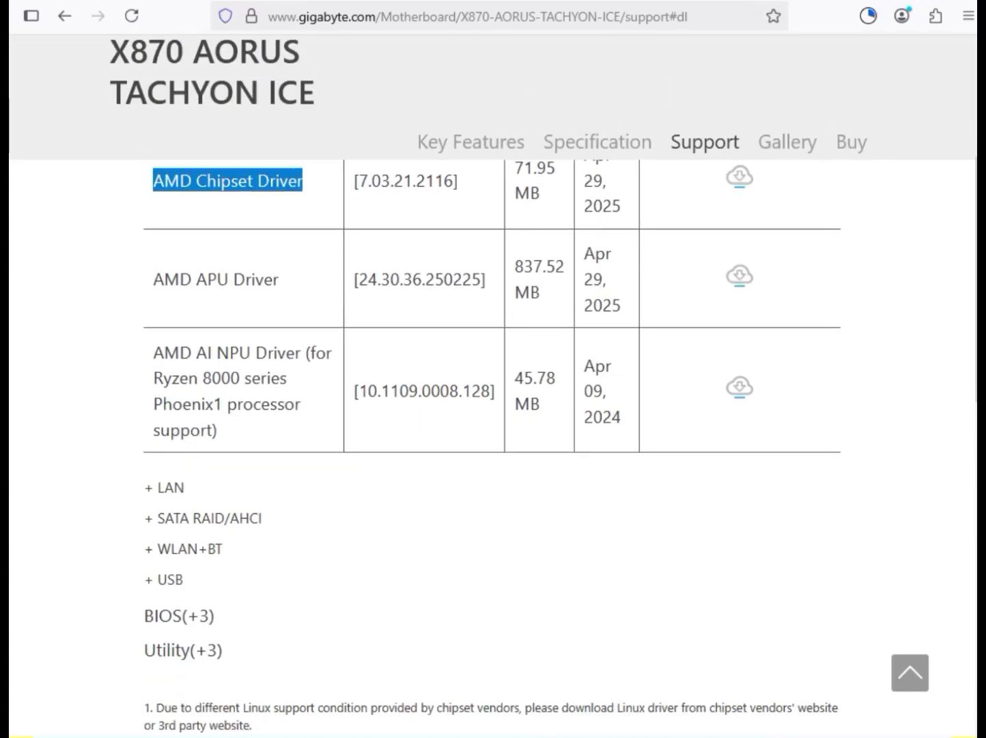
pyautogui.moveTo(188, 378); pyautogui.dragTo(231, 463)
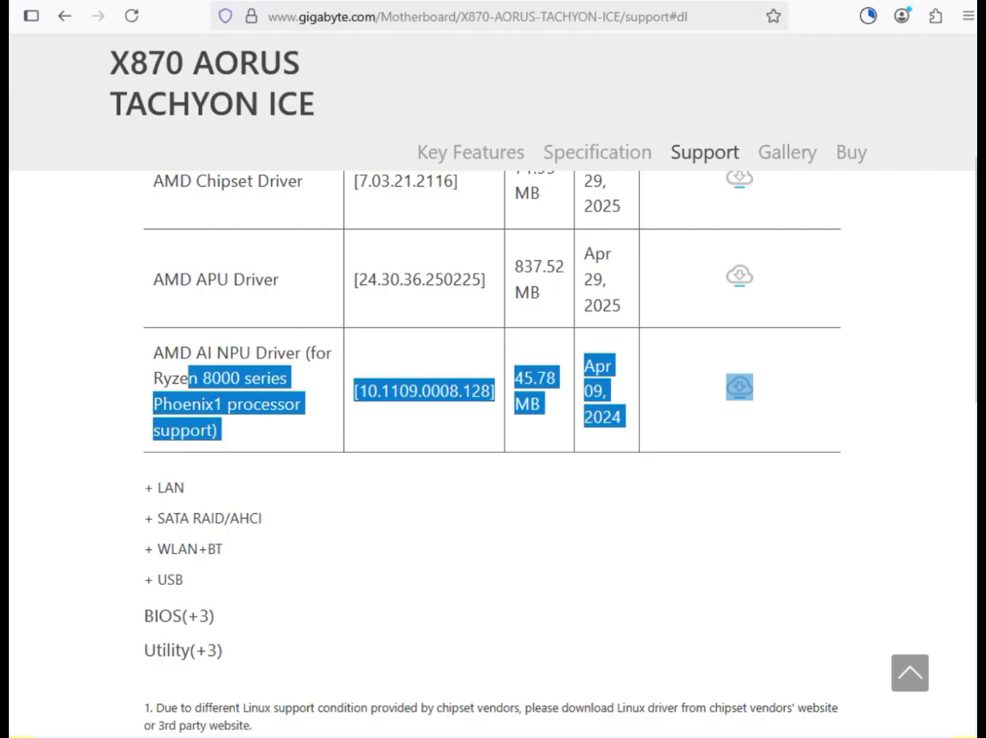
pyautogui.click(164, 487)
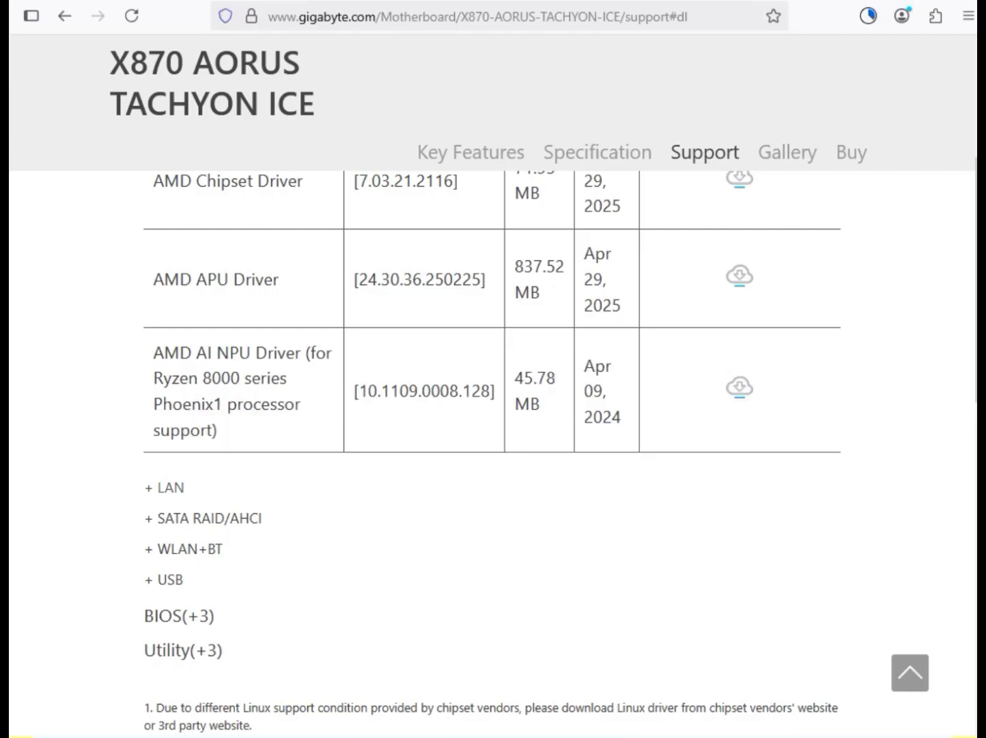
pyautogui.scroll(2, 493, 411)
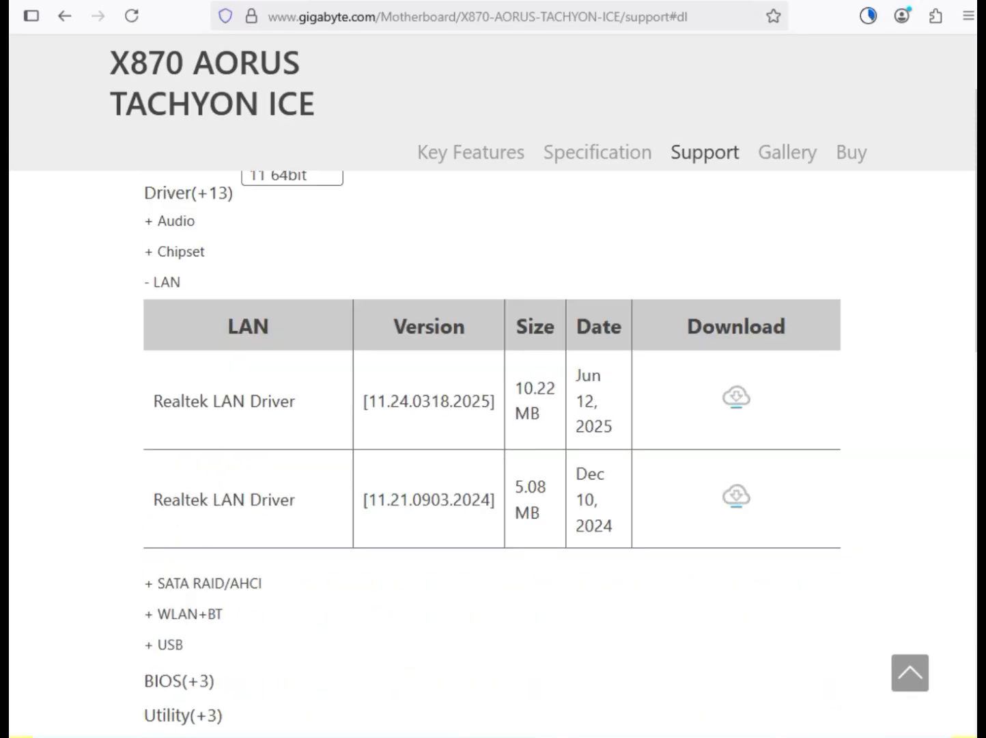
pyautogui.moveTo(154, 401); pyautogui.dragTo(299, 401)
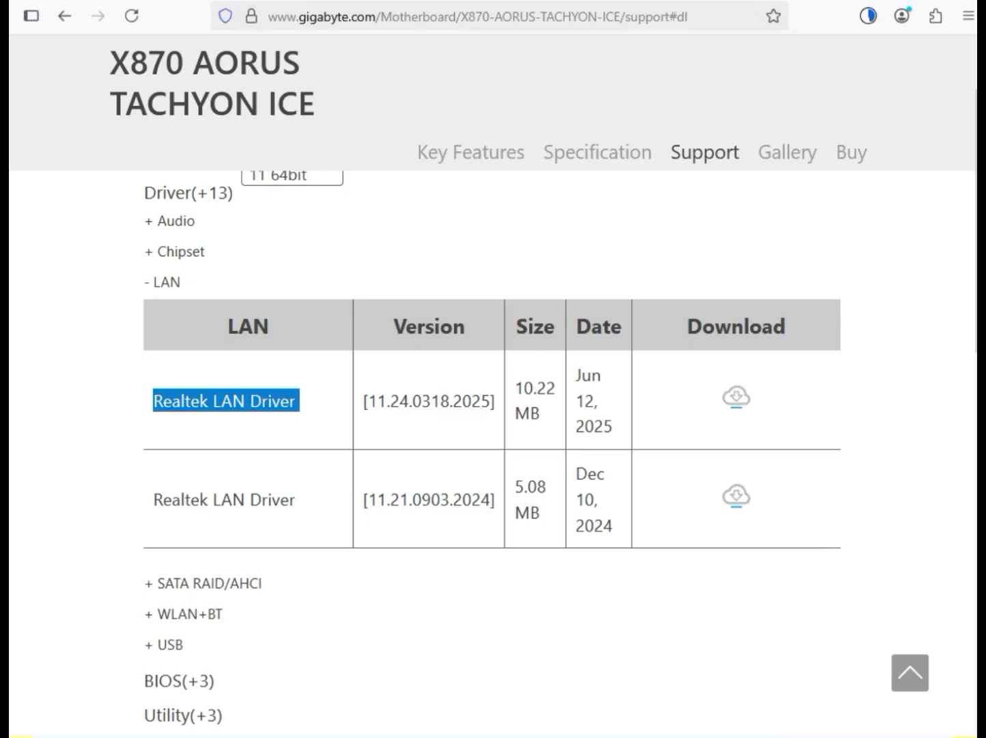
pyautogui.moveTo(299, 401); pyautogui.dragTo(544, 413)
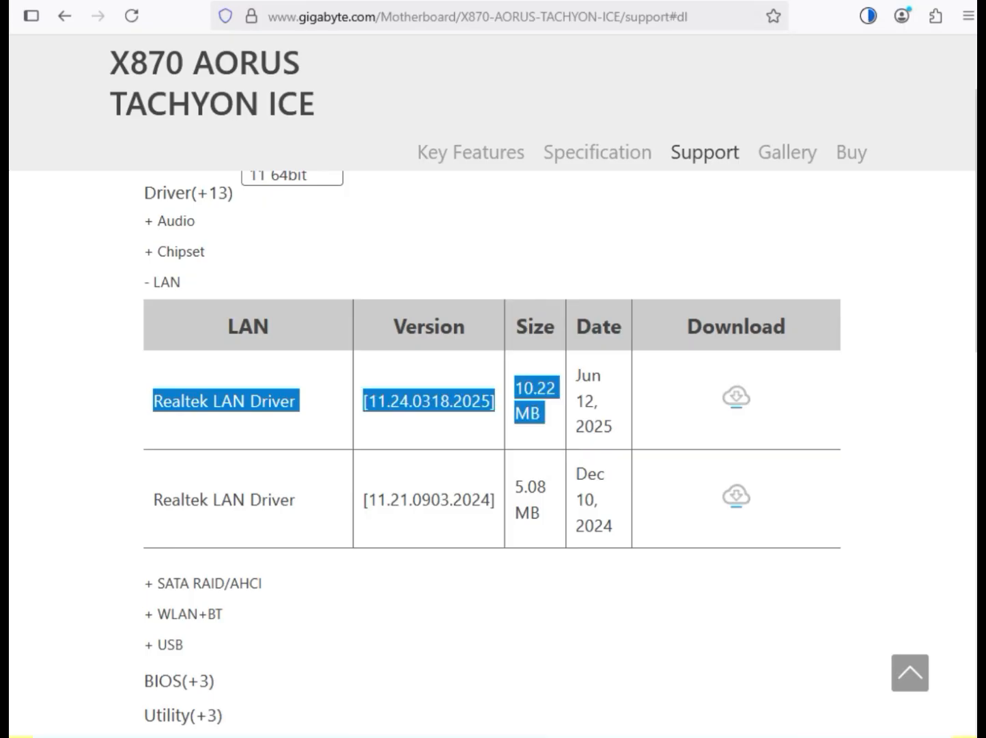
pyautogui.click(737, 397)
# From the WLAN+BT category, download the Realtek WIFI Driver version 6102.24.126.1 and the Realtek Bluetooth driver version 18.4017.2404.2409
pyautogui.click(190, 615)
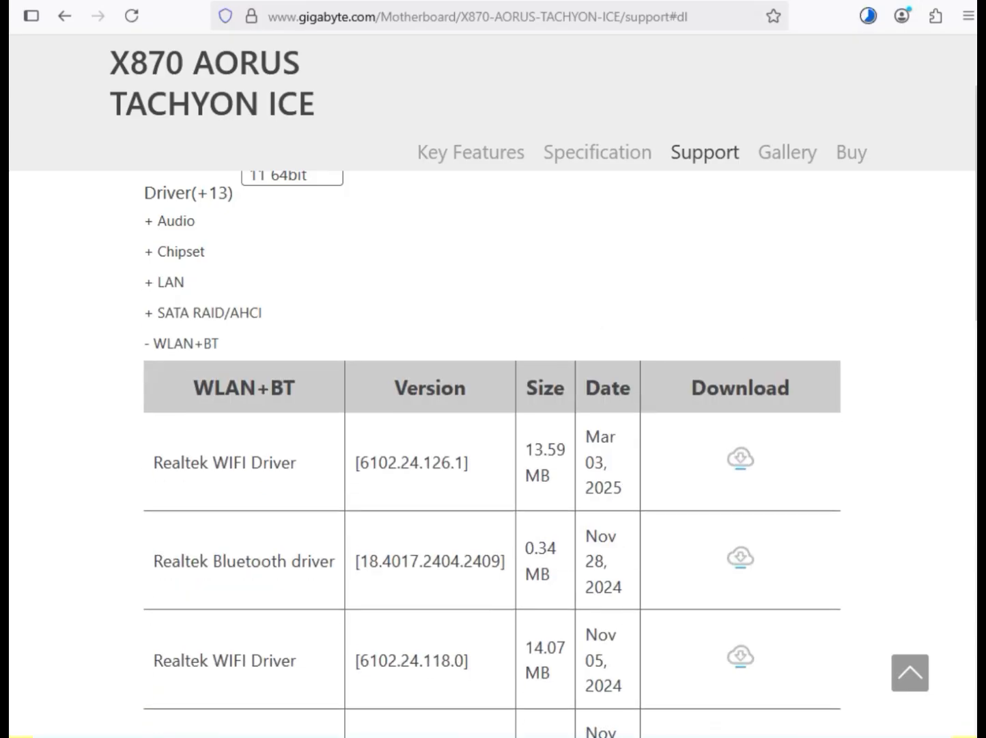
pyautogui.moveTo(181, 463); pyautogui.dragTo(297, 463)
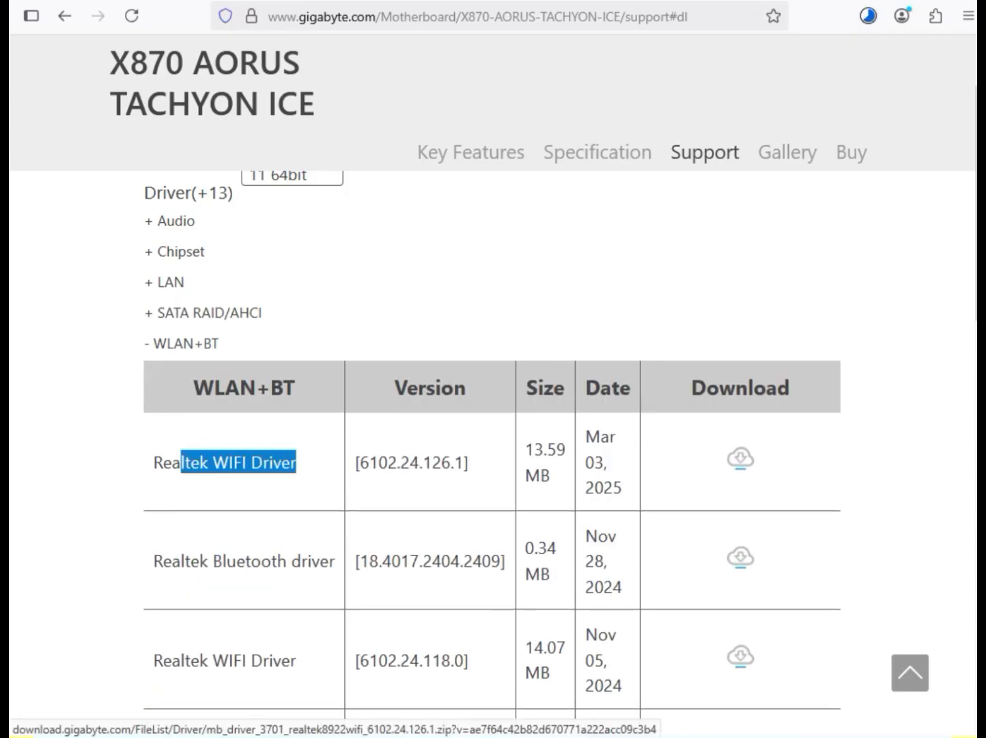
pyautogui.click(741, 458)
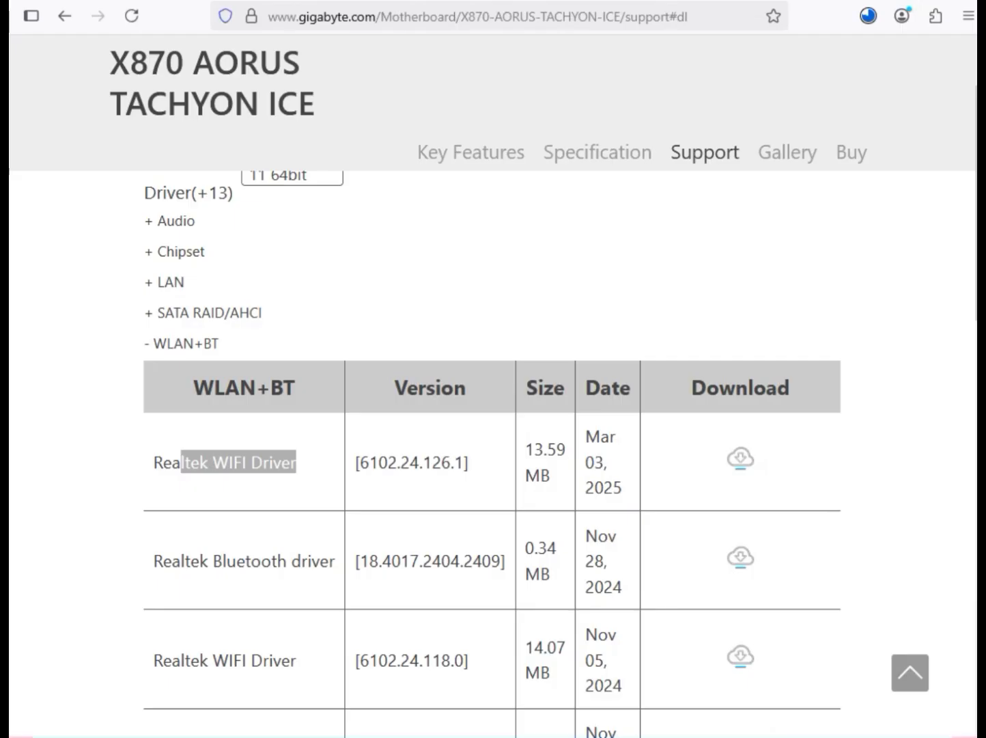
pyautogui.moveTo(213, 562); pyautogui.dragTo(328, 562)
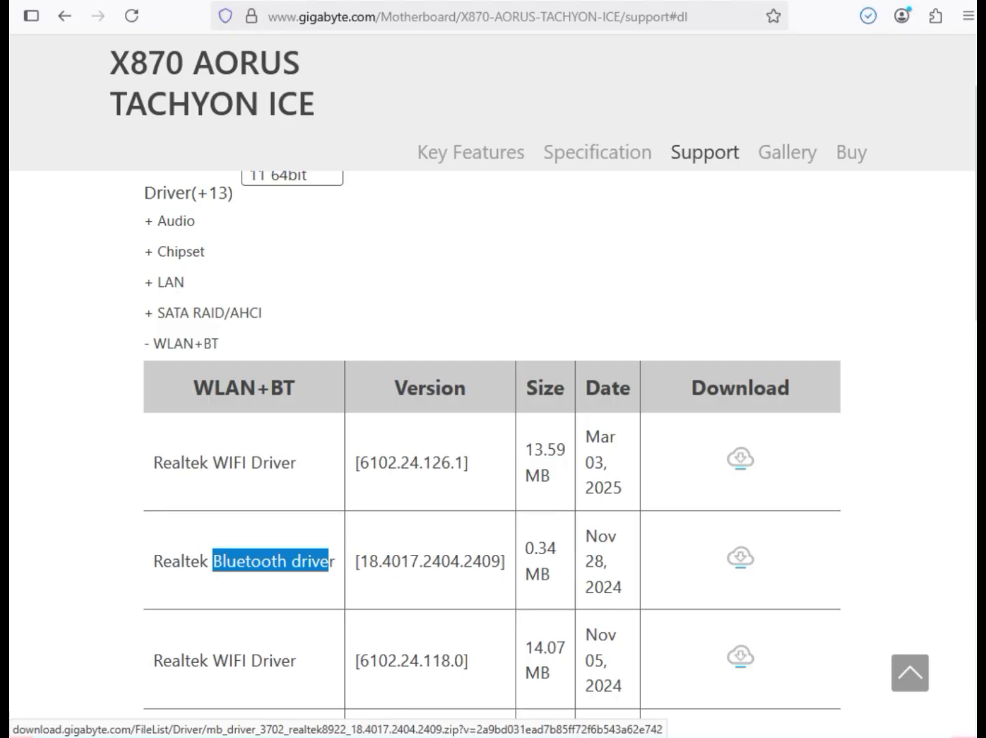
pyautogui.click(741, 558)
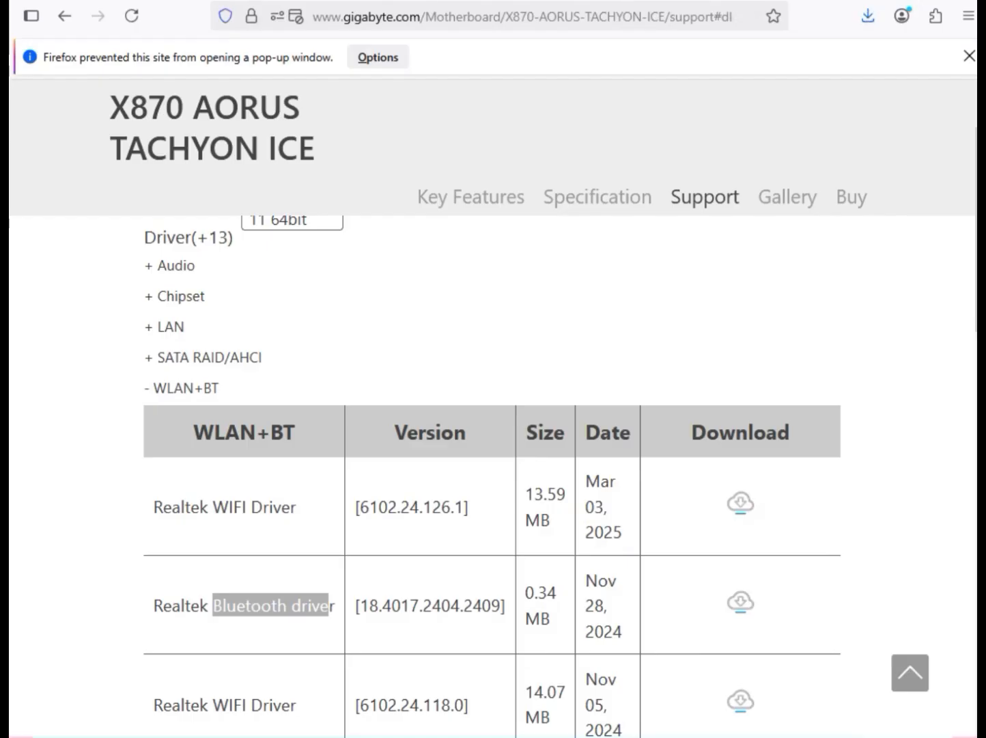
# Expand the USB driver category and download the ITE USB driver
pyautogui.scroll(-3, 491, 410)
pyautogui.scroll(-1, 491, 410)
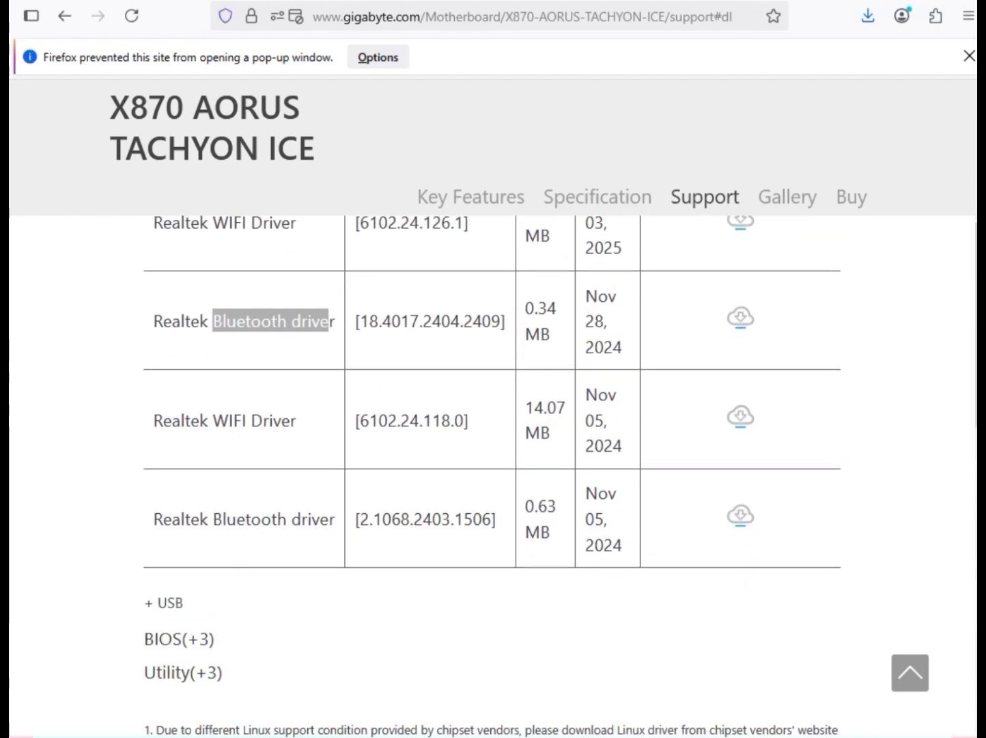
pyautogui.doubleClick(170, 603)
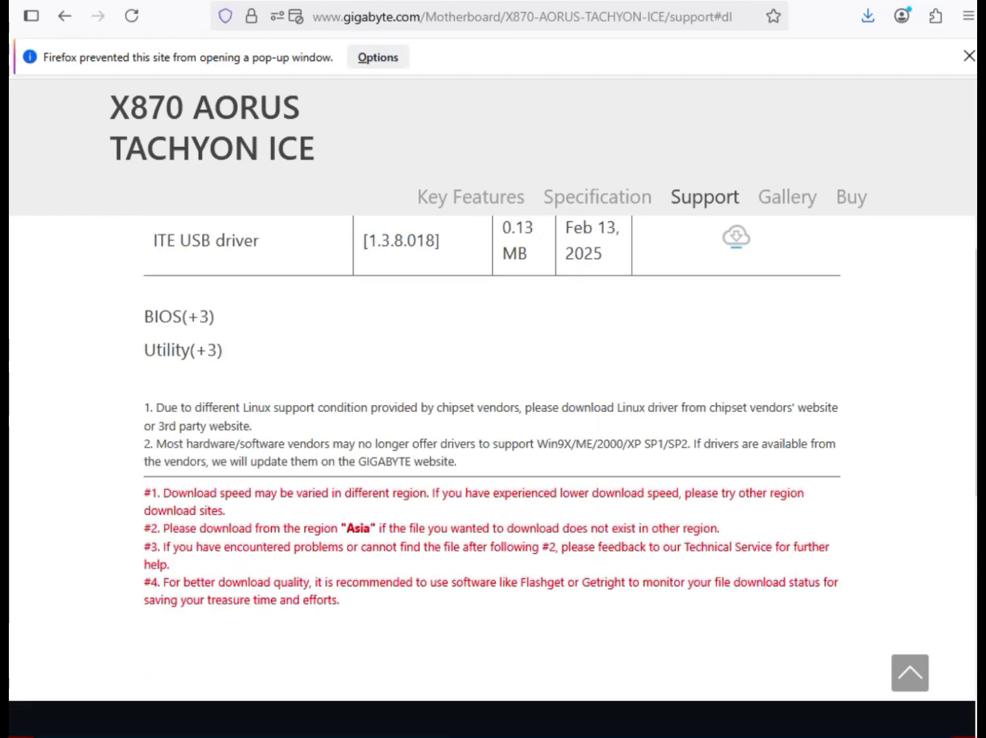
pyautogui.scroll(3, 492, 410)
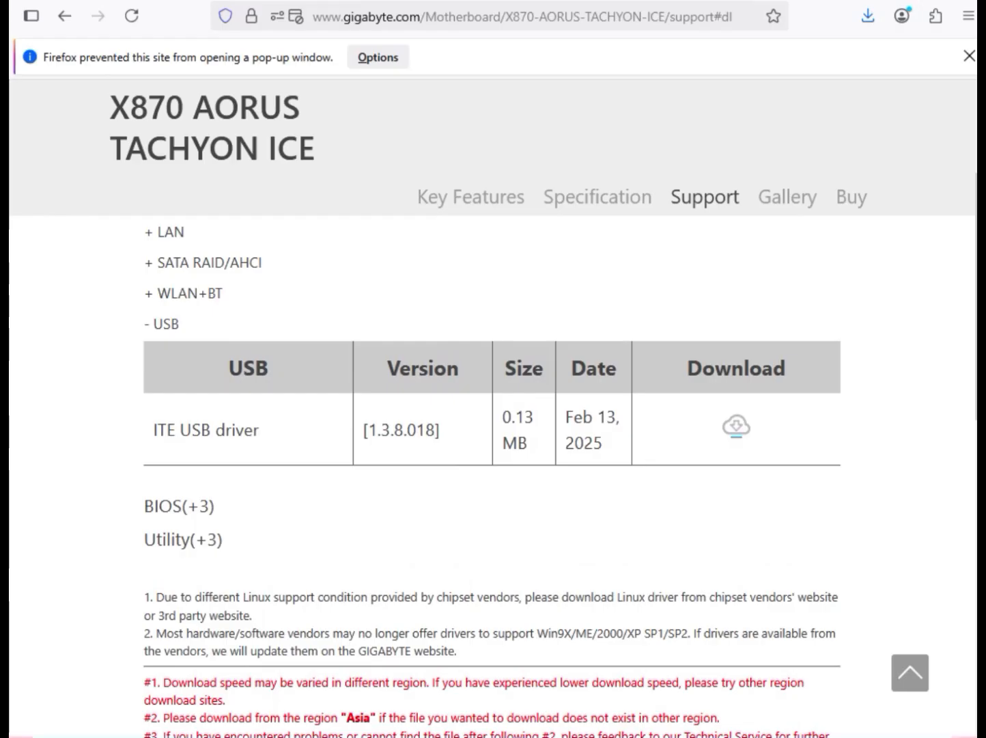
pyautogui.doubleClick(166, 431)
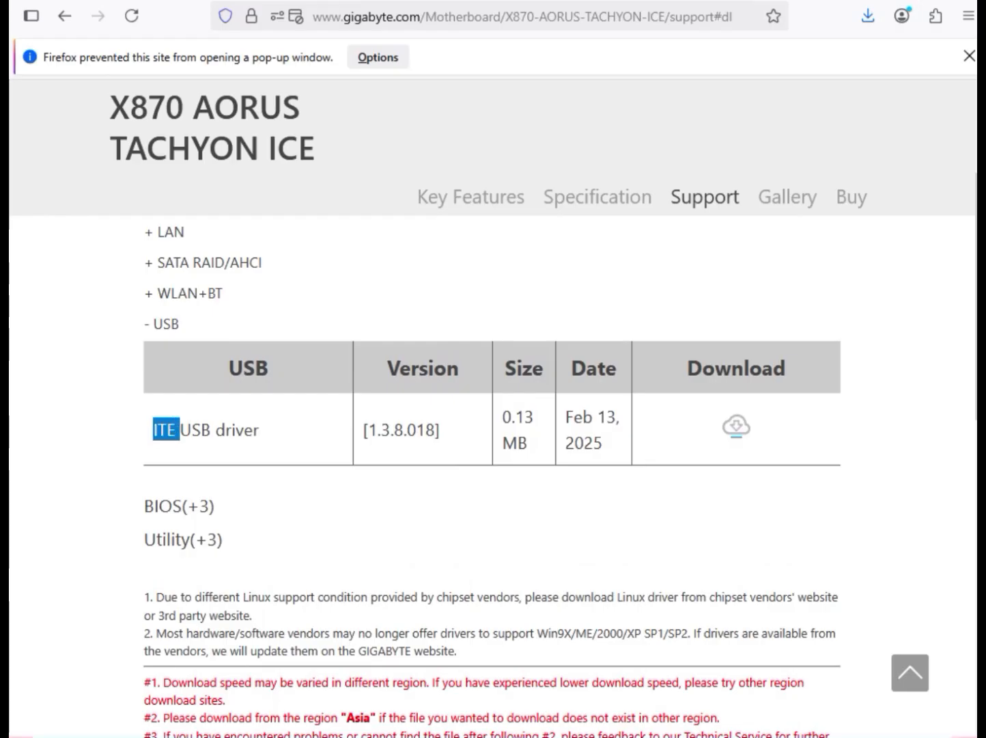
pyautogui.moveTo(165, 429); pyautogui.dragTo(736, 427)
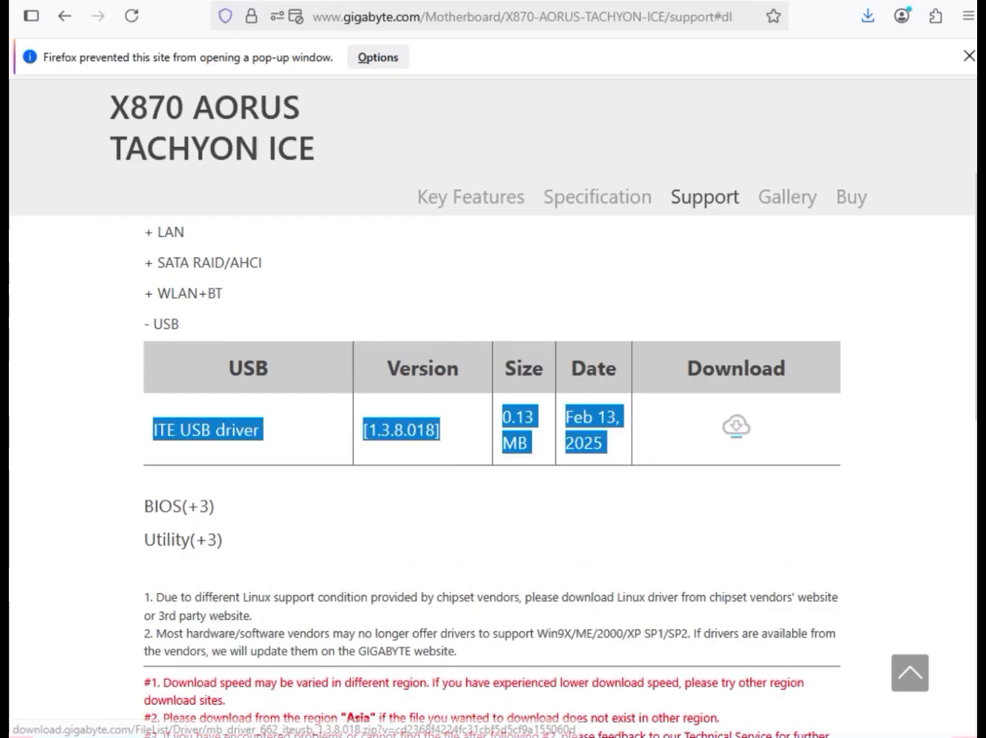
pyautogui.click(737, 426)
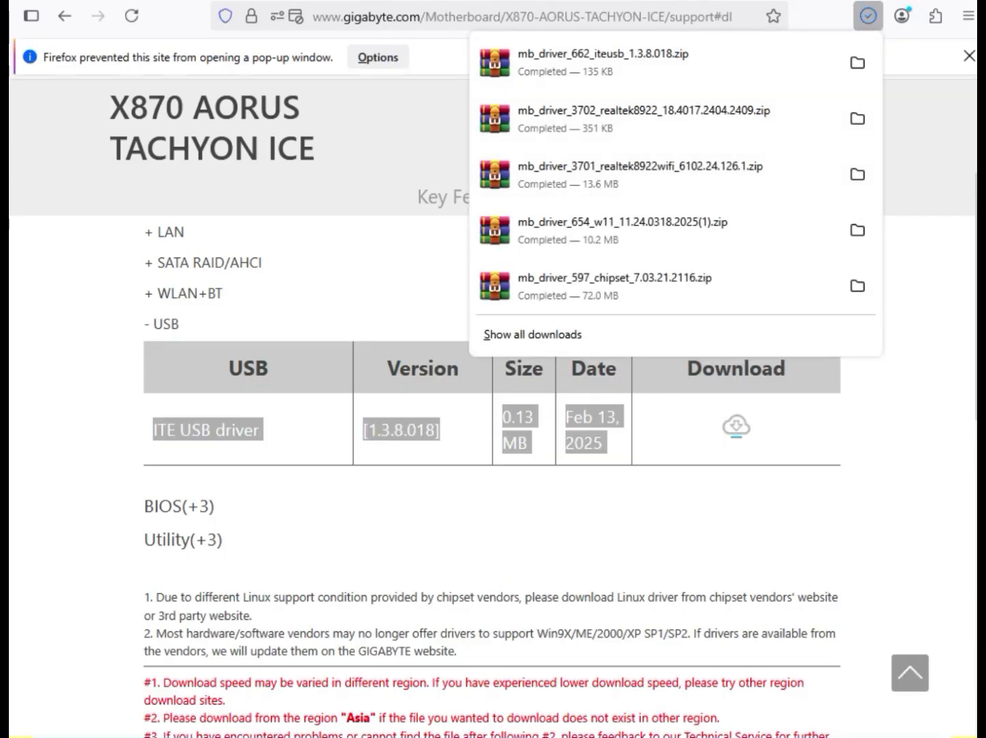
# Open the browser's download list, then switch to the Downloads folder in File Explorer and look over the driver archives
pyautogui.click(615, 520)
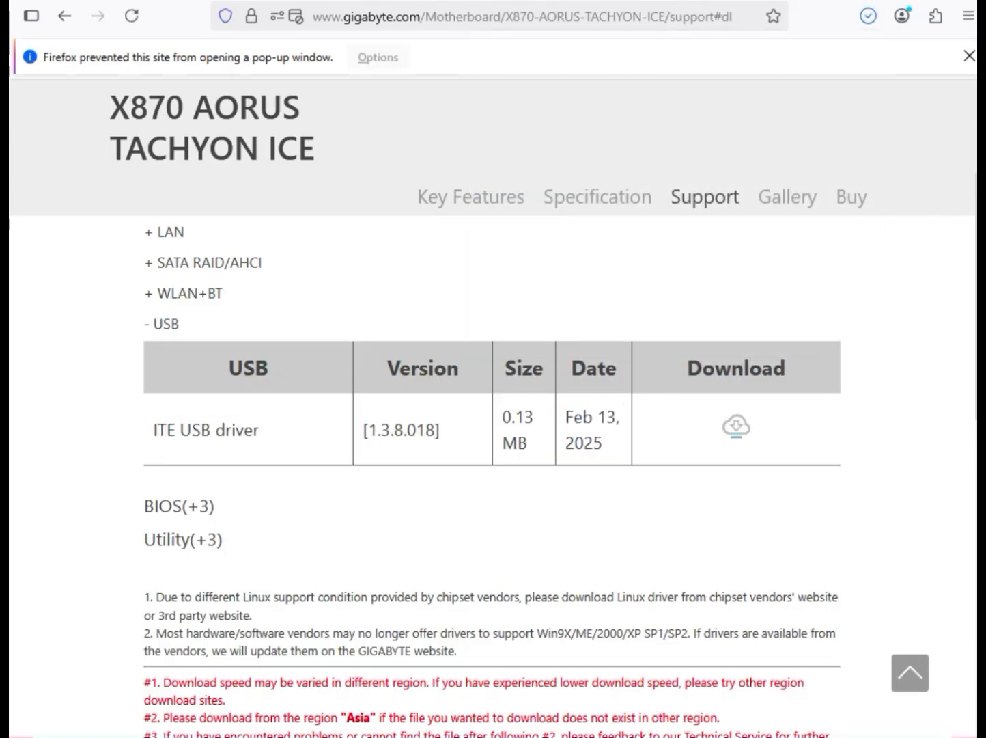
pyautogui.click(868, 15)
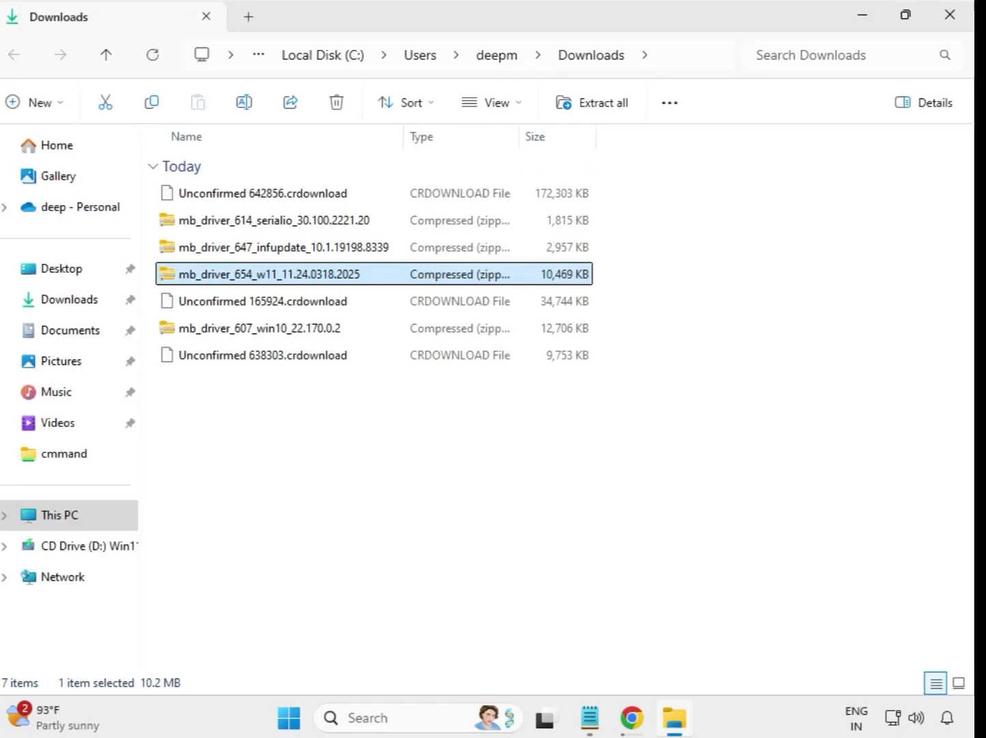
pyautogui.moveTo(356, 437); pyautogui.dragTo(334, 196)
pyautogui.click(527, 457)
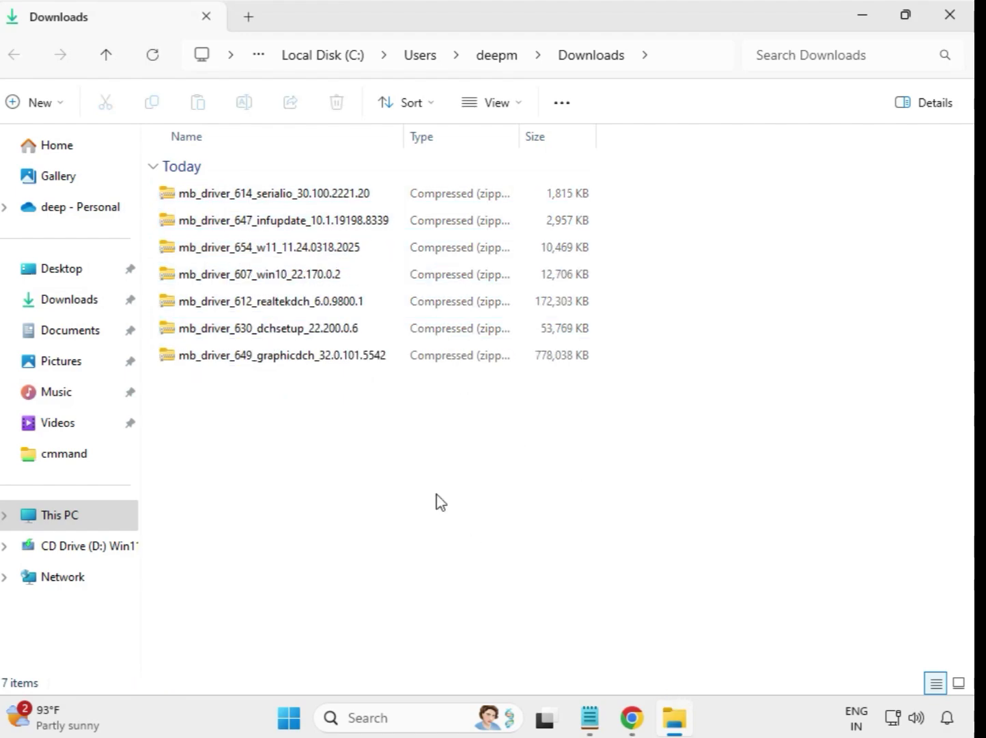
# Extract the mb_driver_614_serialio_30.100.2221.20 archive to its default folder in Downloads, close the extraction window and select the extracted folder
pyautogui.click(253, 200)
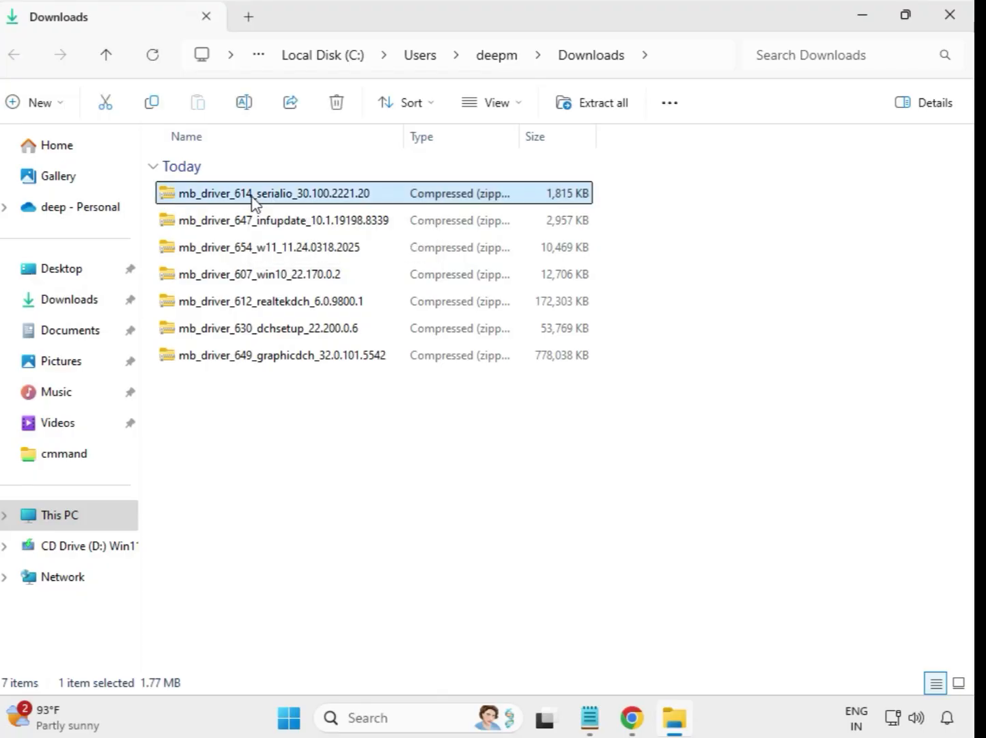
pyautogui.rightClick(253, 200)
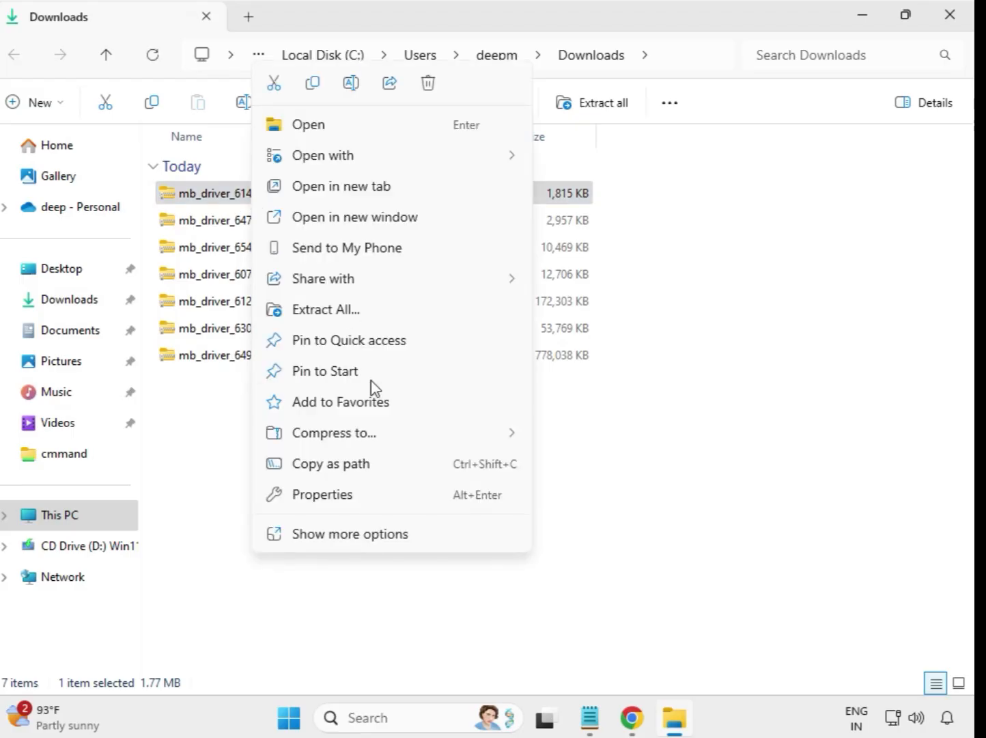
pyautogui.click(327, 311)
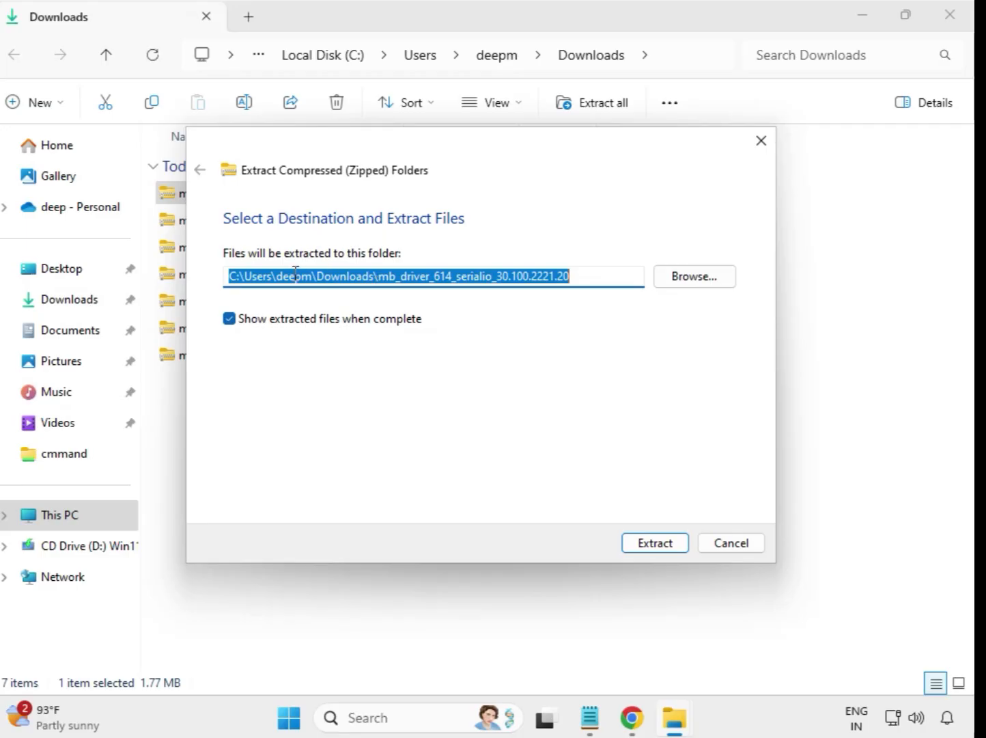
pyautogui.click(666, 546)
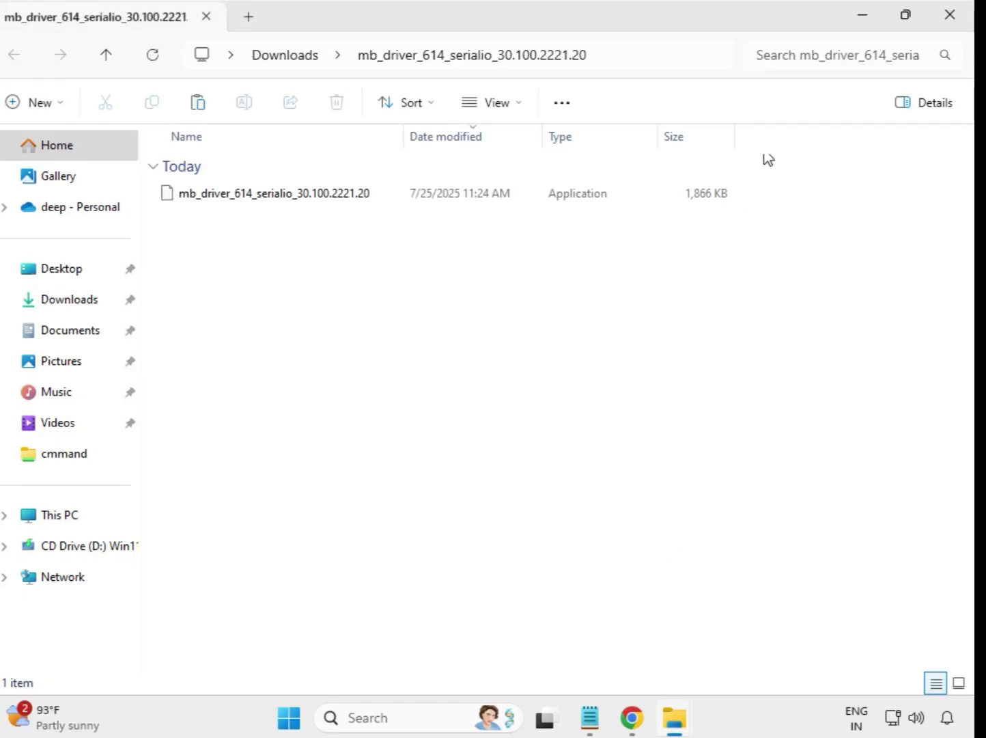
pyautogui.click(952, 18)
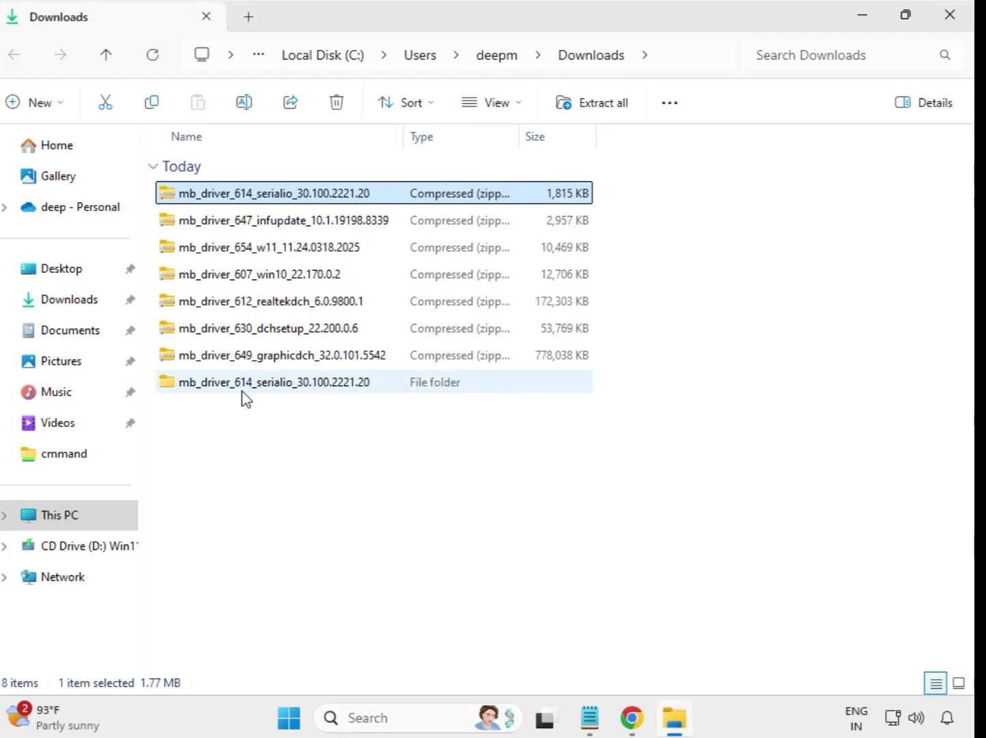
pyautogui.click(203, 386)
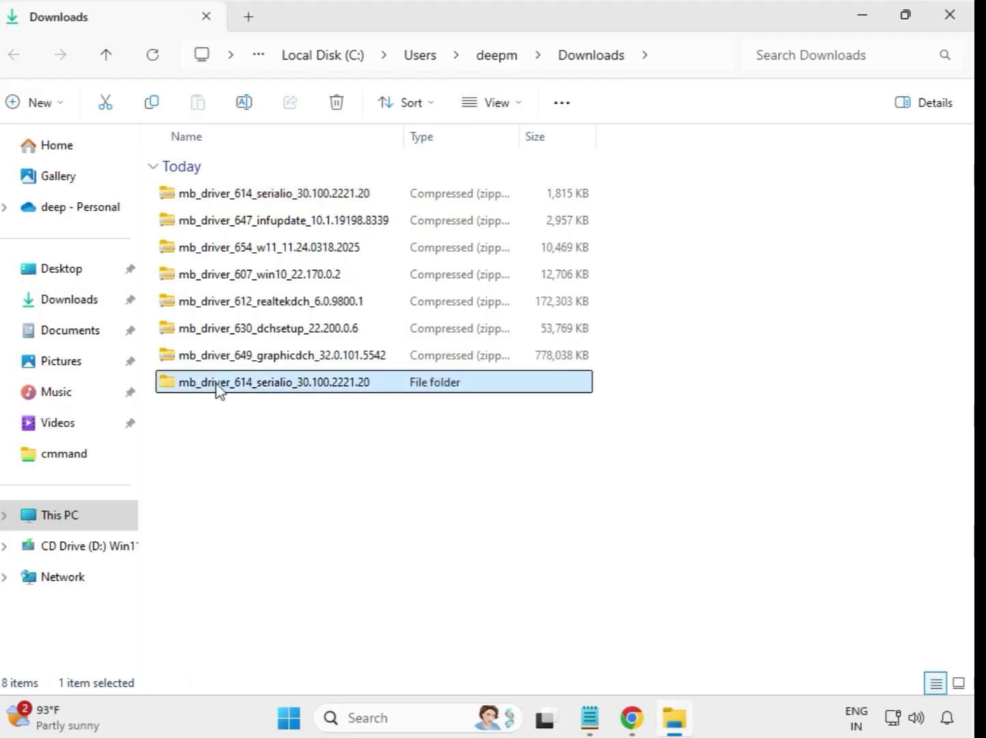
# Extract the mb_driver_647_infupdate_10.1.19198.8339 archive to its default folder in Downloads and close the window showing the extracted files
pyautogui.click(259, 228)
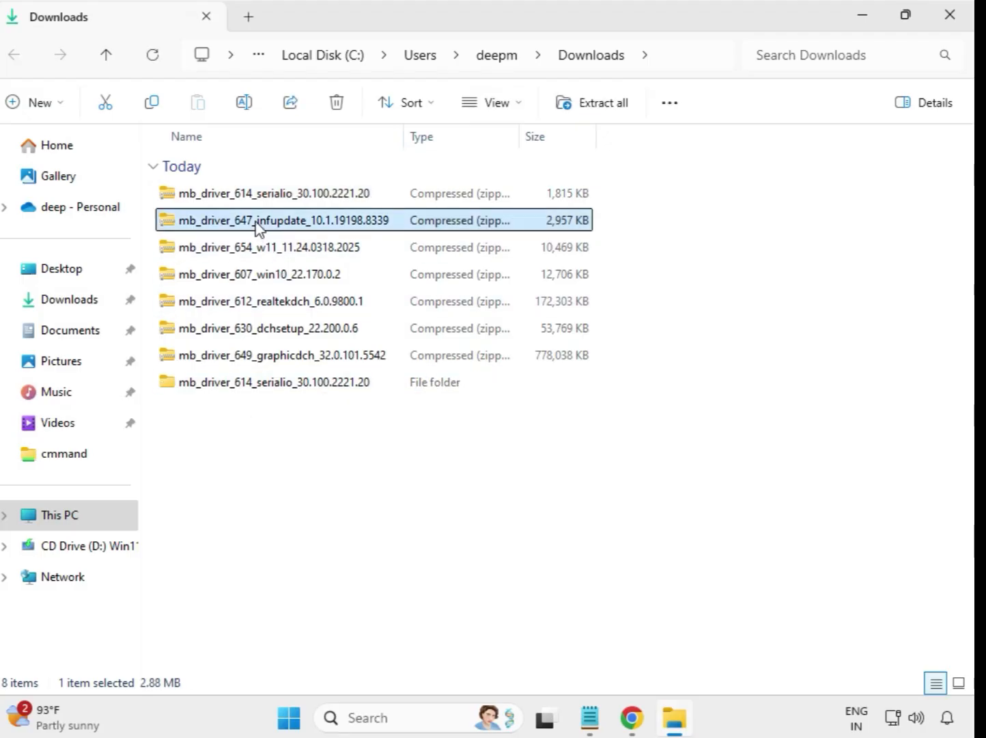
pyautogui.rightClick(258, 227)
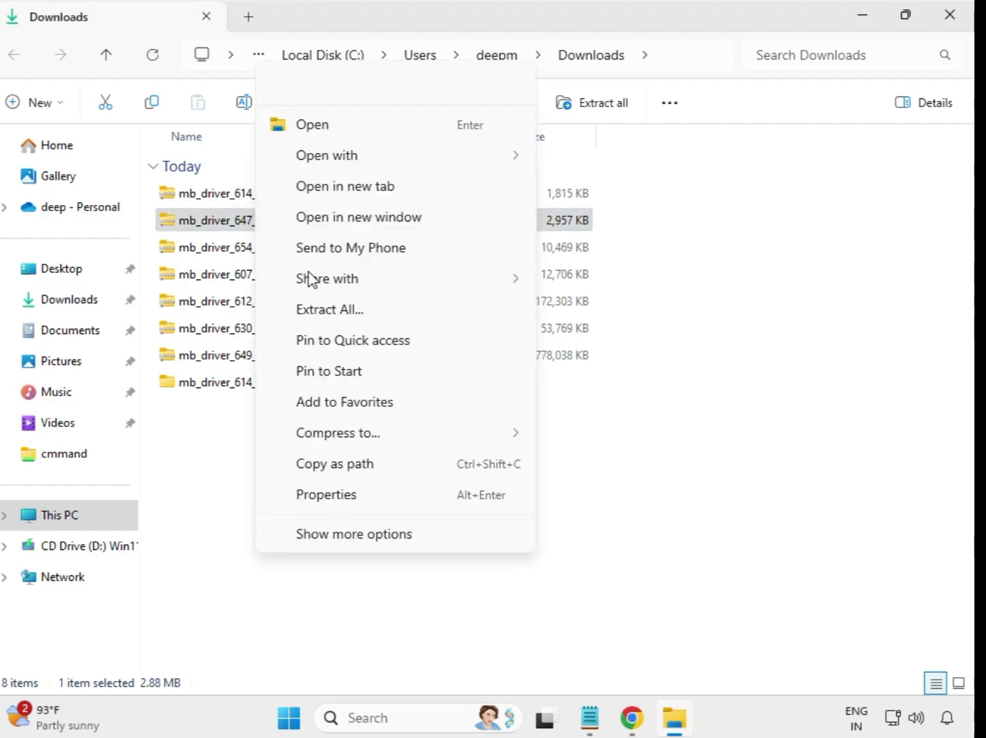
pyautogui.click(328, 319)
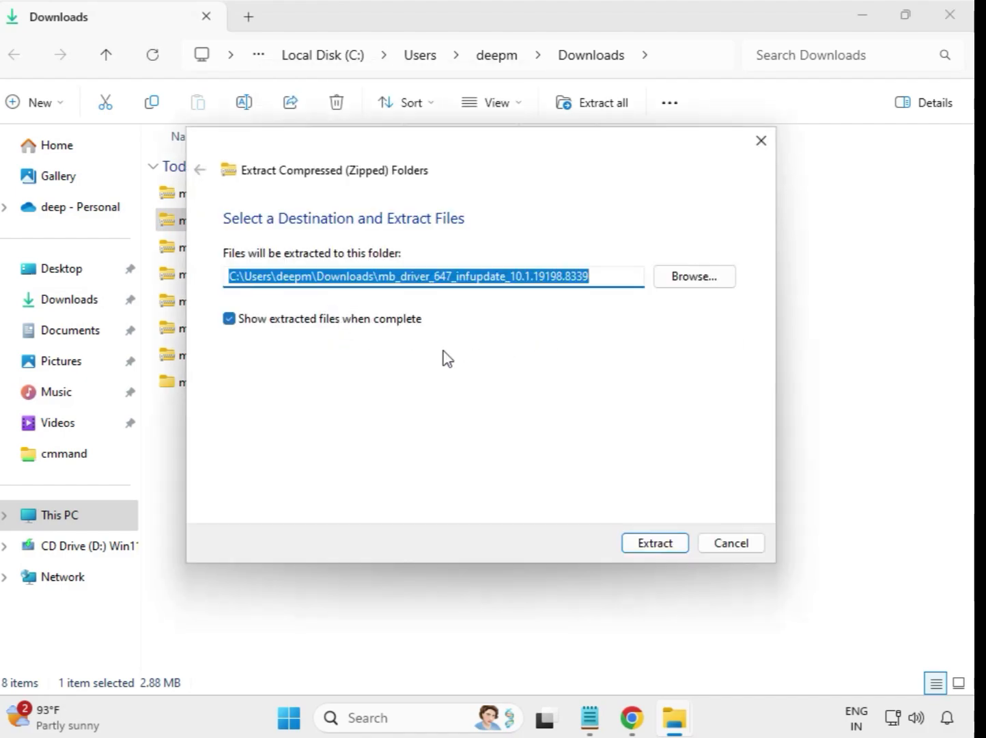
pyautogui.click(648, 555)
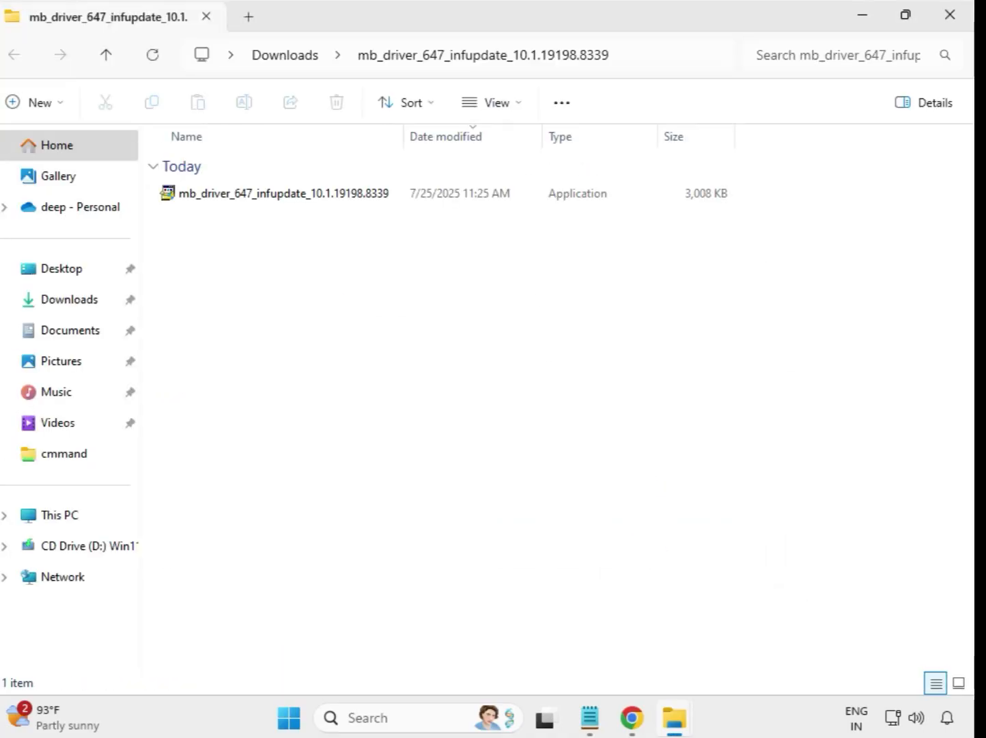
pyautogui.click(952, 19)
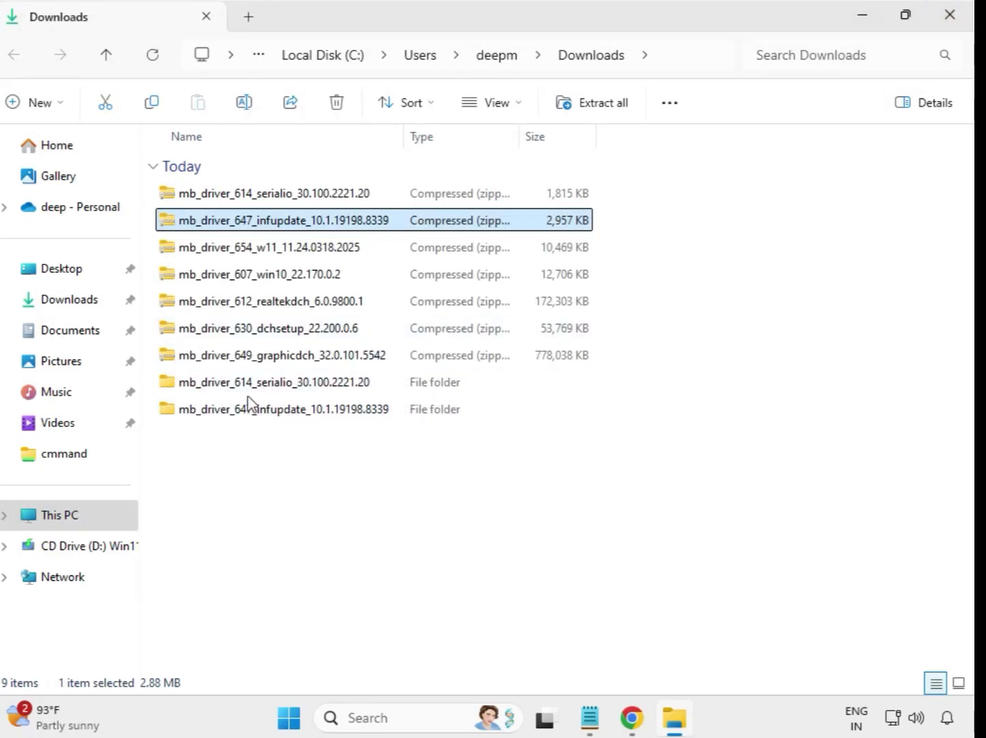
# Extract the mb_driver_654_w11_11.24.0318.2025 archive to its default folder in Downloads and close the window showing the extracted files
pyautogui.click(253, 258)
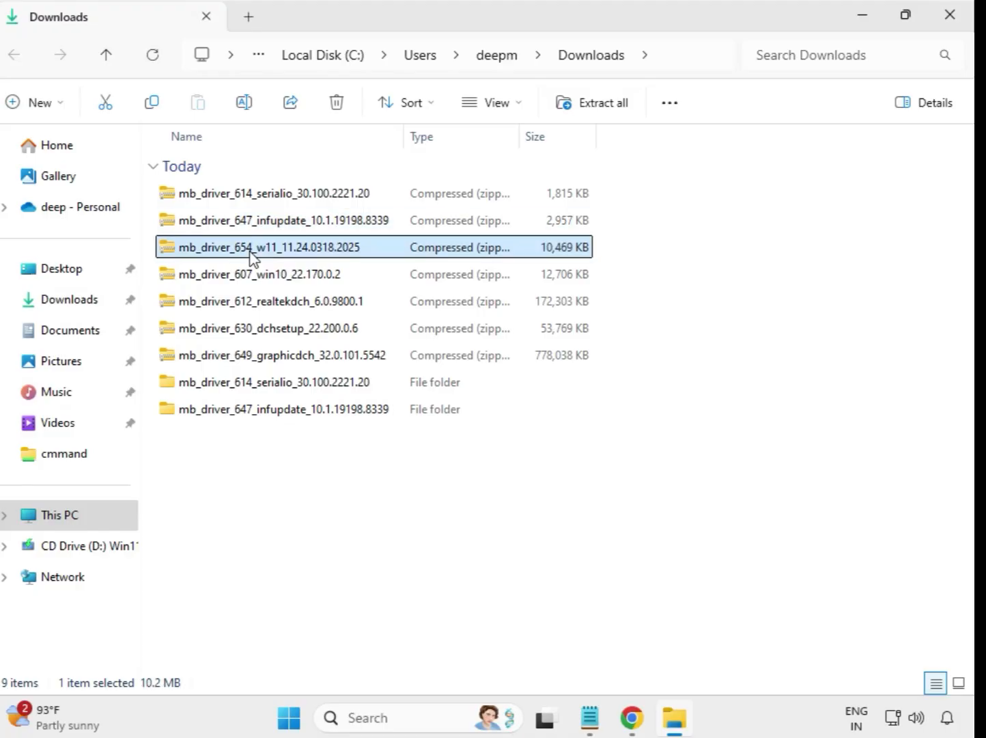
pyautogui.rightClick(253, 258)
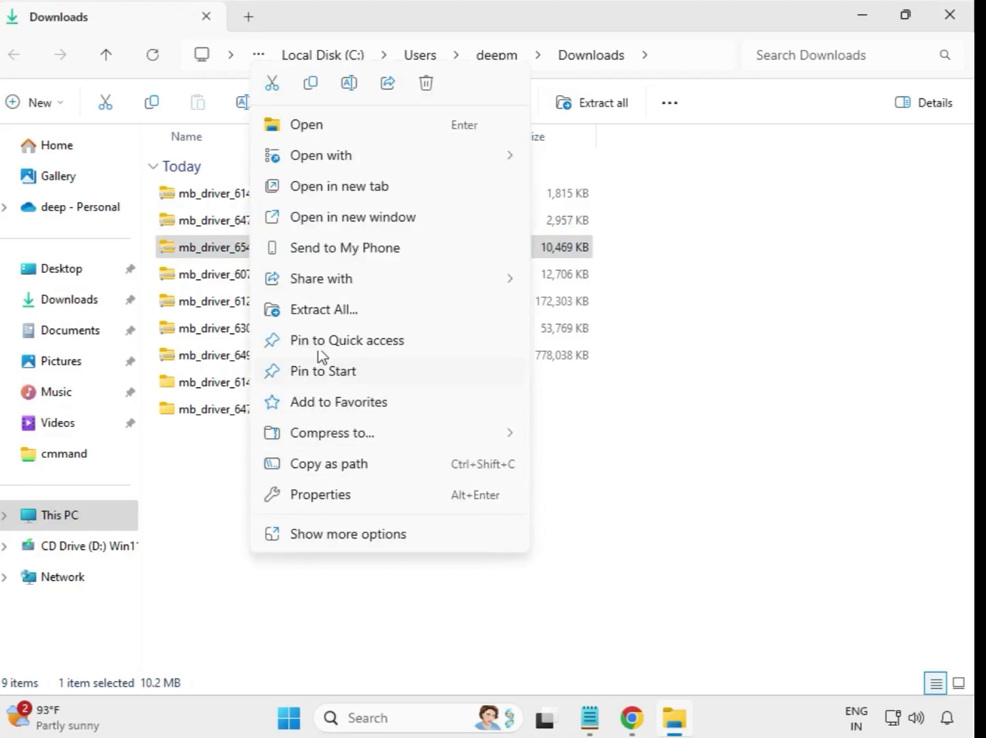
pyautogui.click(339, 311)
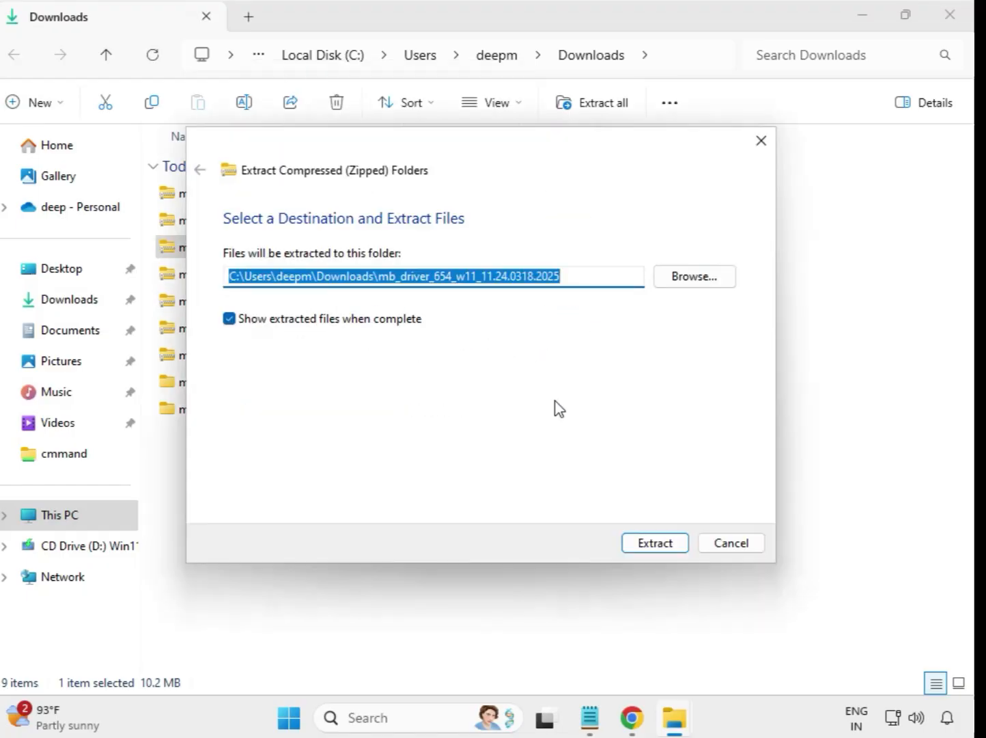
pyautogui.click(653, 543)
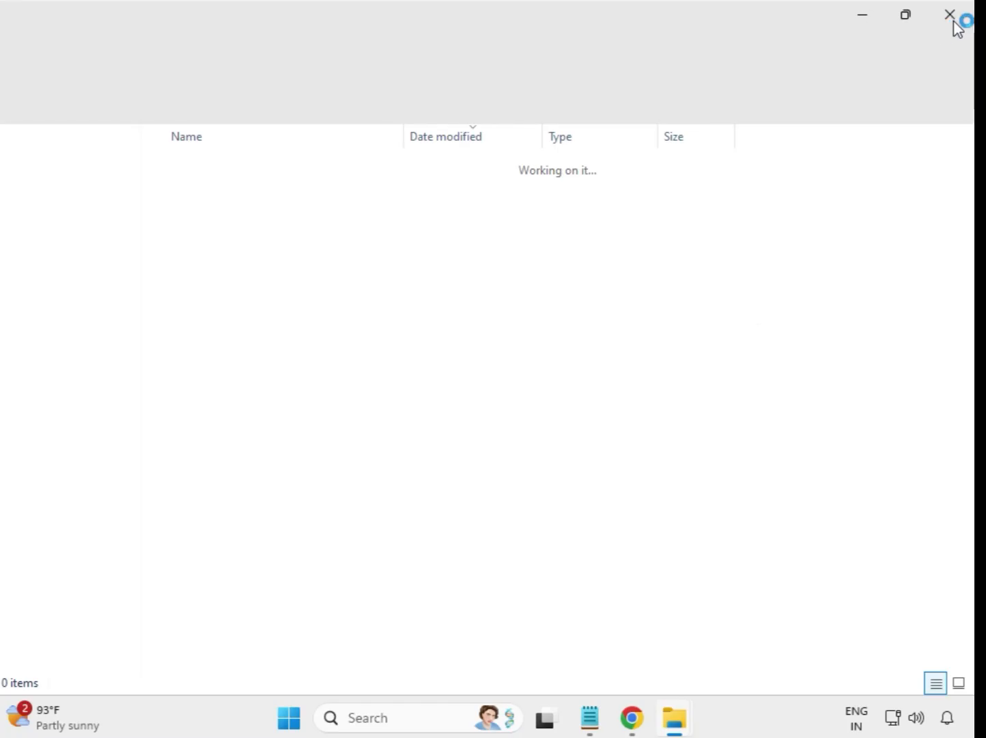
pyautogui.click(955, 25)
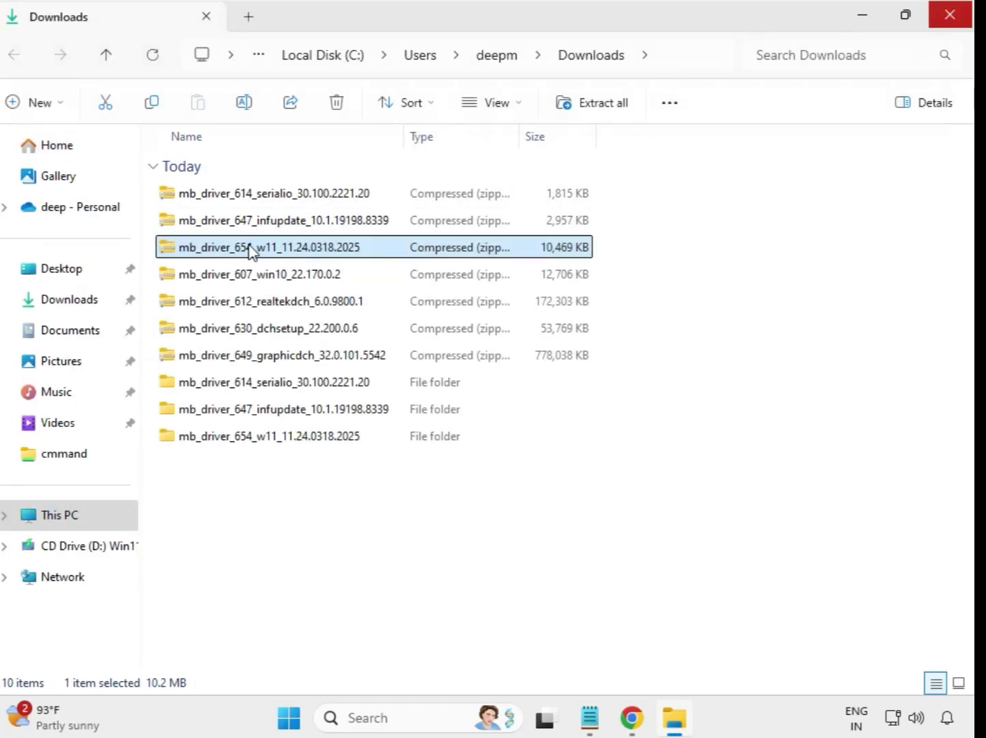
# Extract the mb_driver_607_win10_22.170.0.2 archive to its default folder in Downloads and close the window showing the extracted files
pyautogui.click(226, 279)
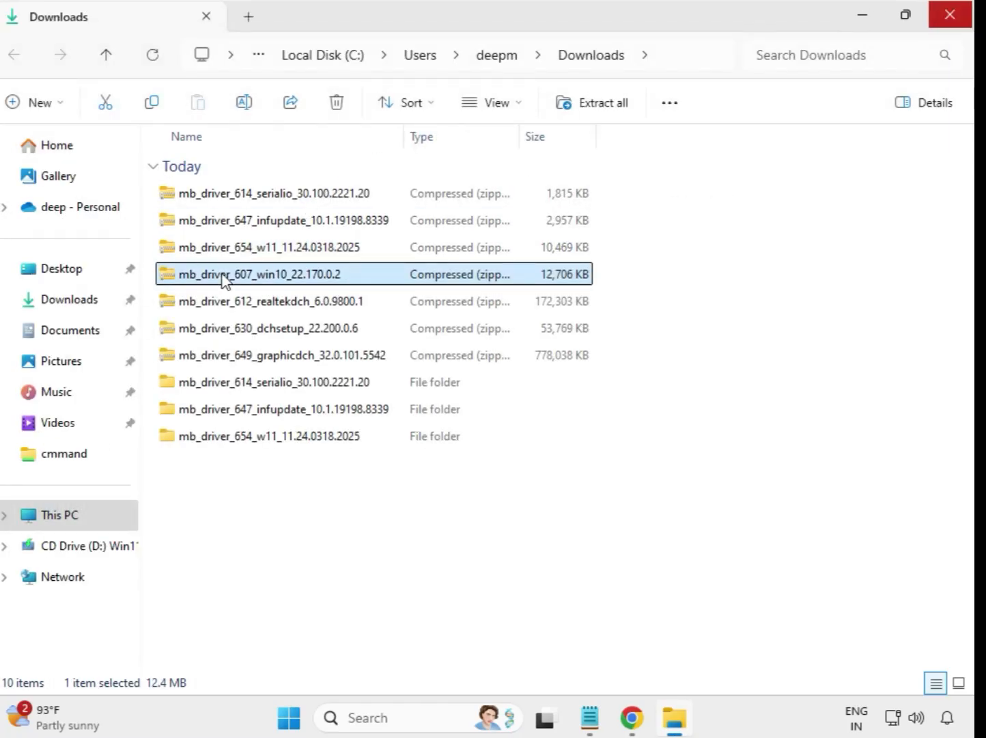
pyautogui.rightClick(225, 281)
pyautogui.click(286, 310)
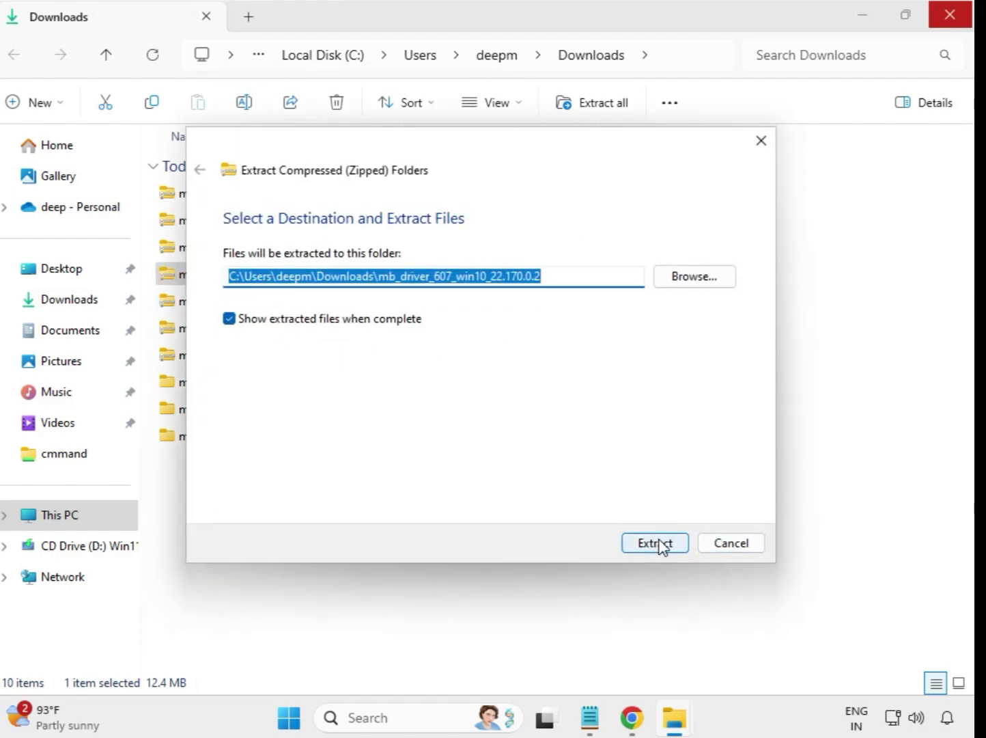
pyautogui.click(656, 544)
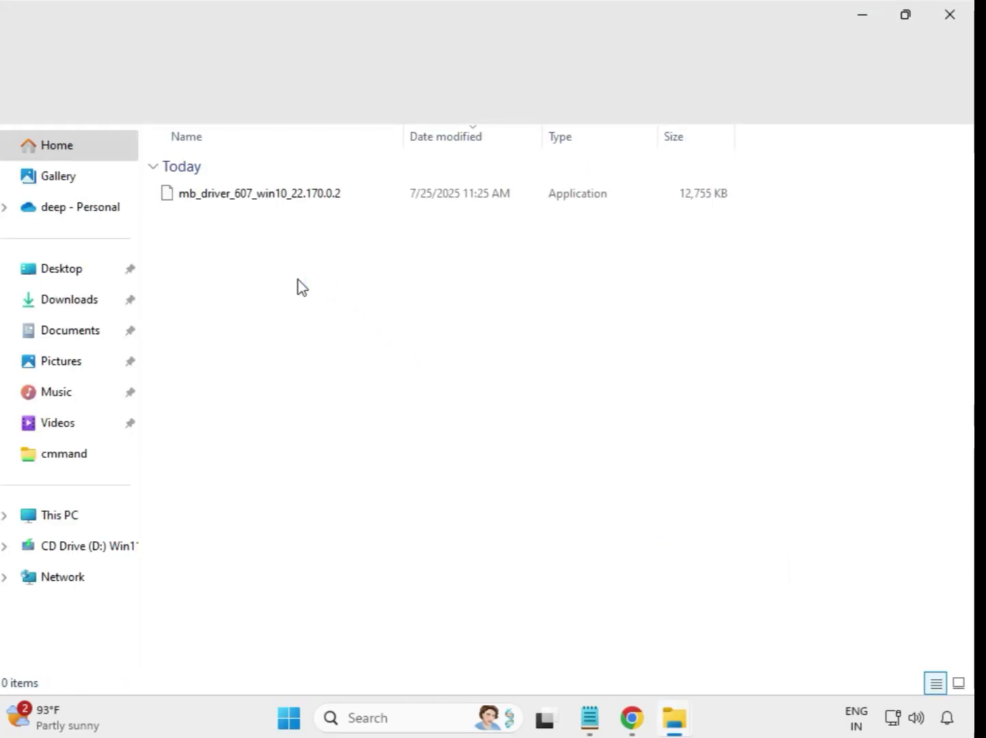
pyautogui.click(951, 14)
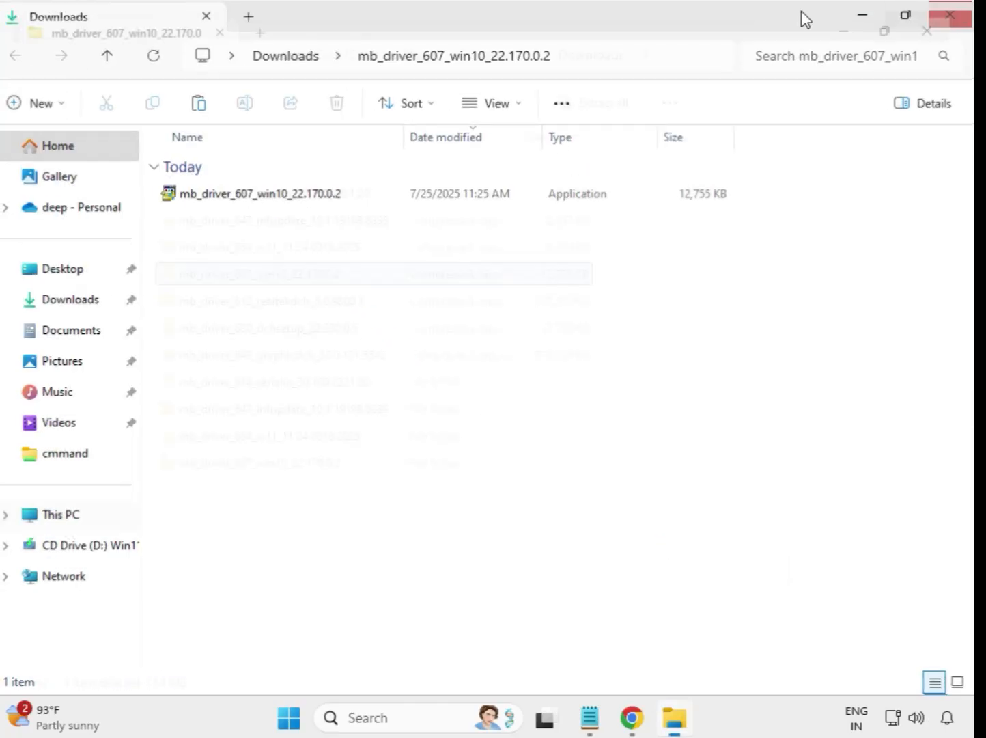
# Extract the mb_driver_612_realtekdch_6.0.9800.1 archive to its default folder in Downloads and close the window showing the extracted files
pyautogui.click(280, 308)
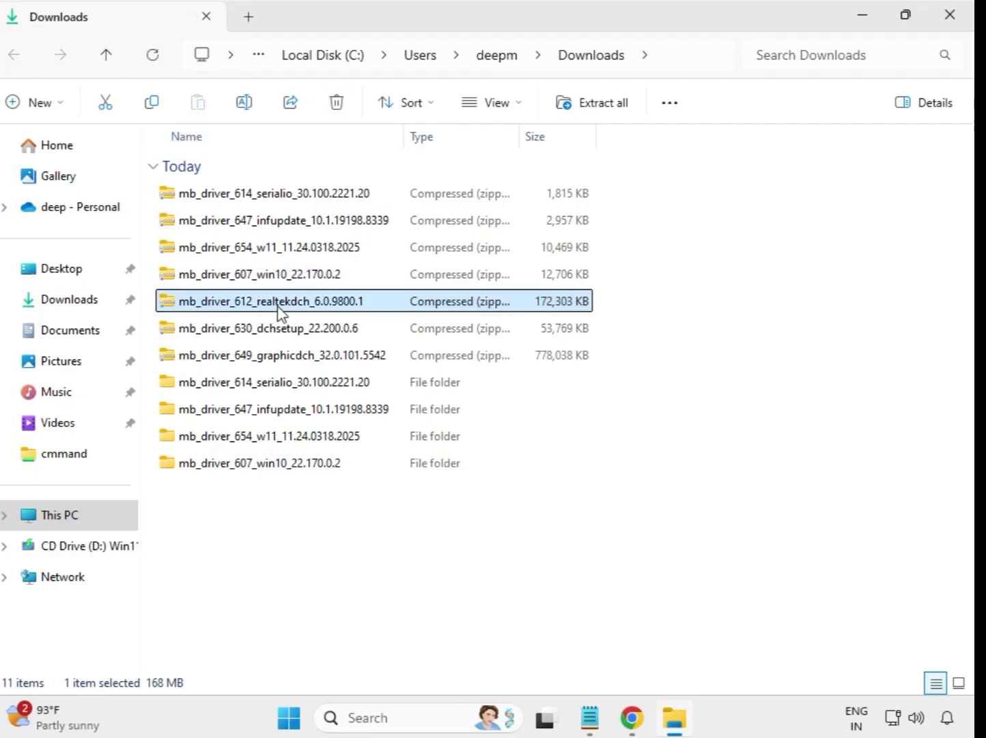
pyautogui.rightClick(280, 310)
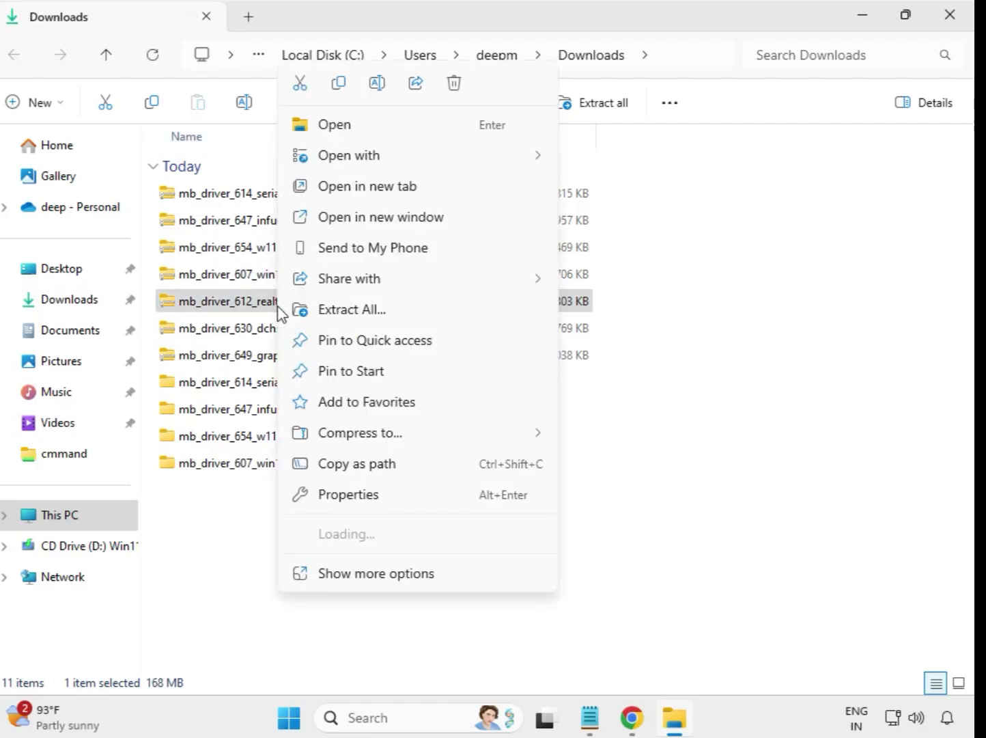
pyautogui.click(380, 311)
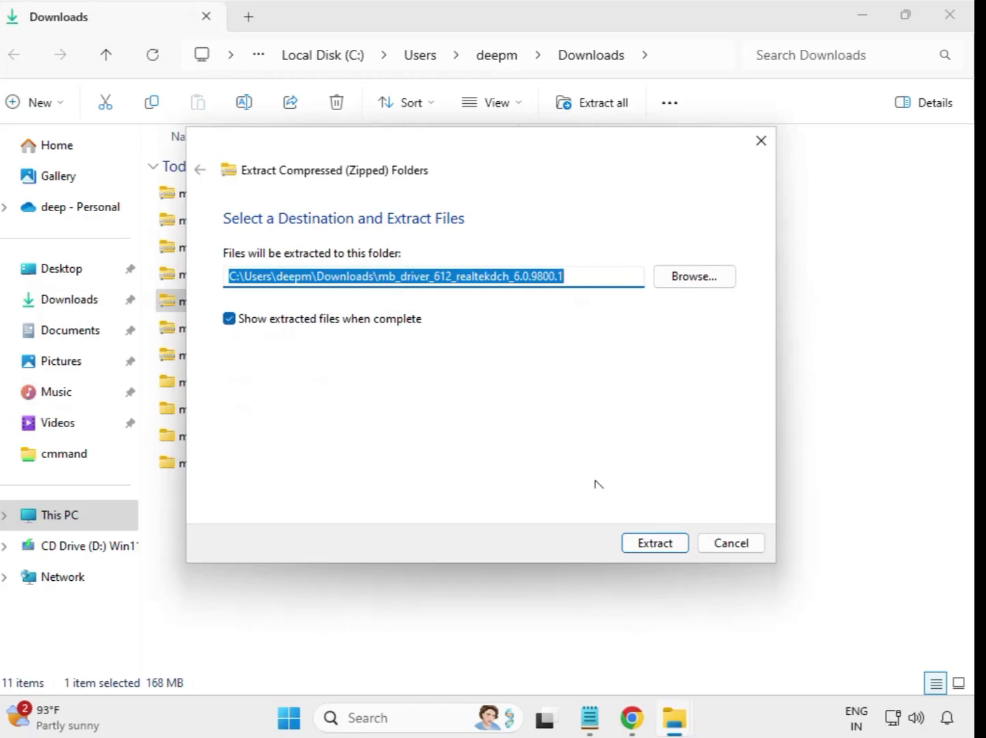
pyautogui.click(649, 551)
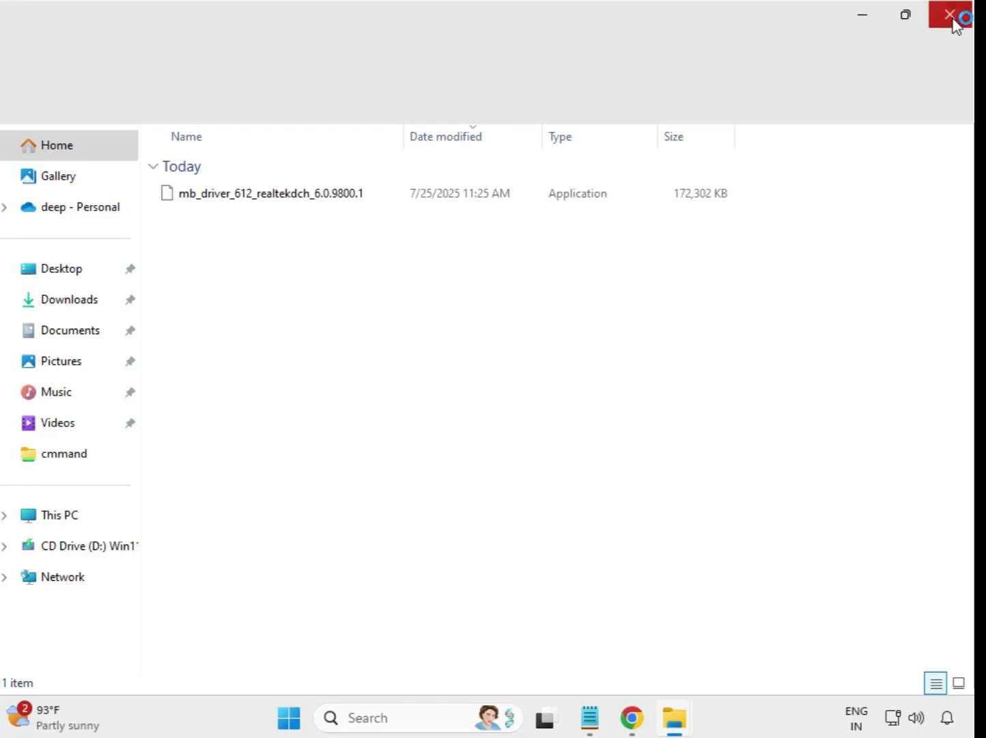
pyautogui.click(955, 21)
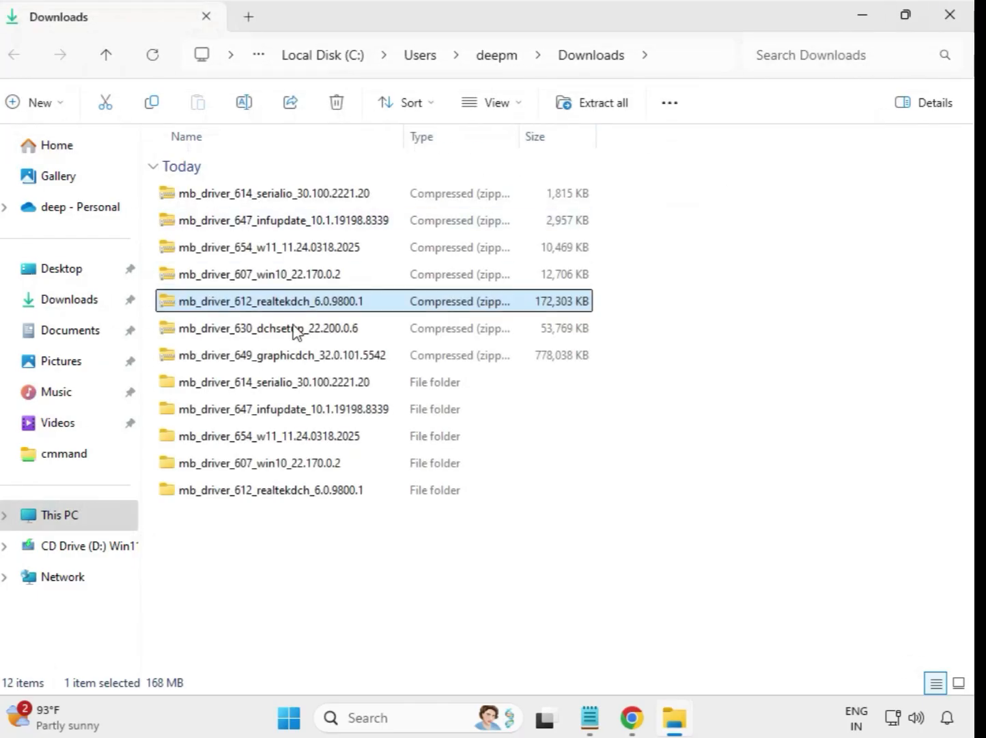
# Extract the mb_driver_630_dchsetup_22.200.0.6 archive to its default folder in Downloads and close the window showing the extracted files
pyautogui.click(270, 328)
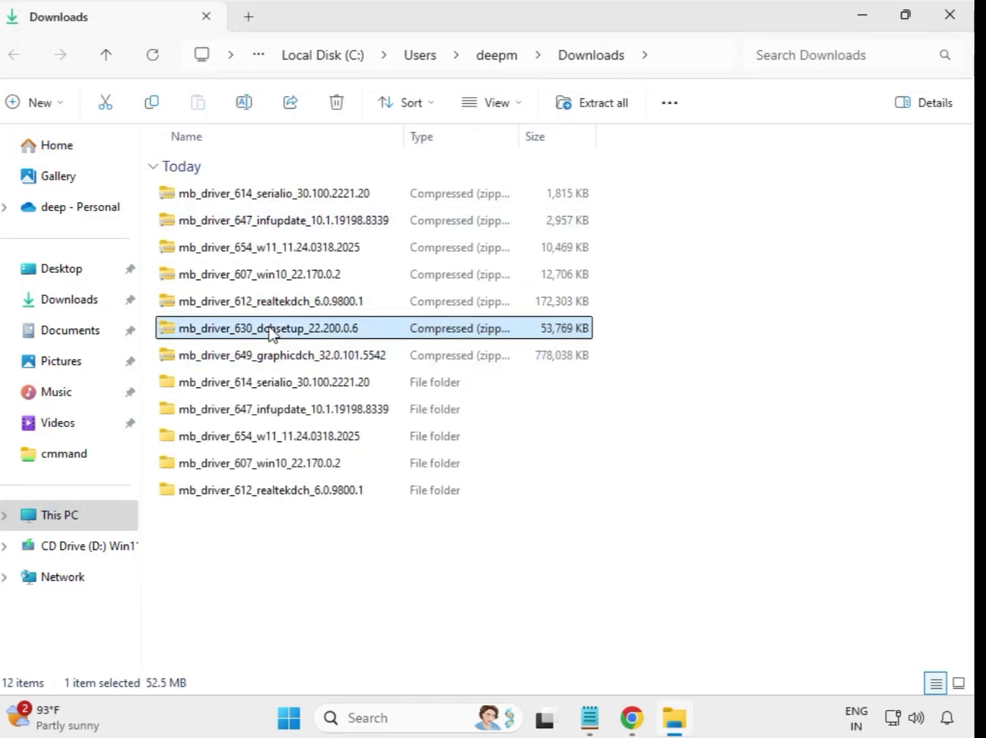
pyautogui.rightClick(270, 331)
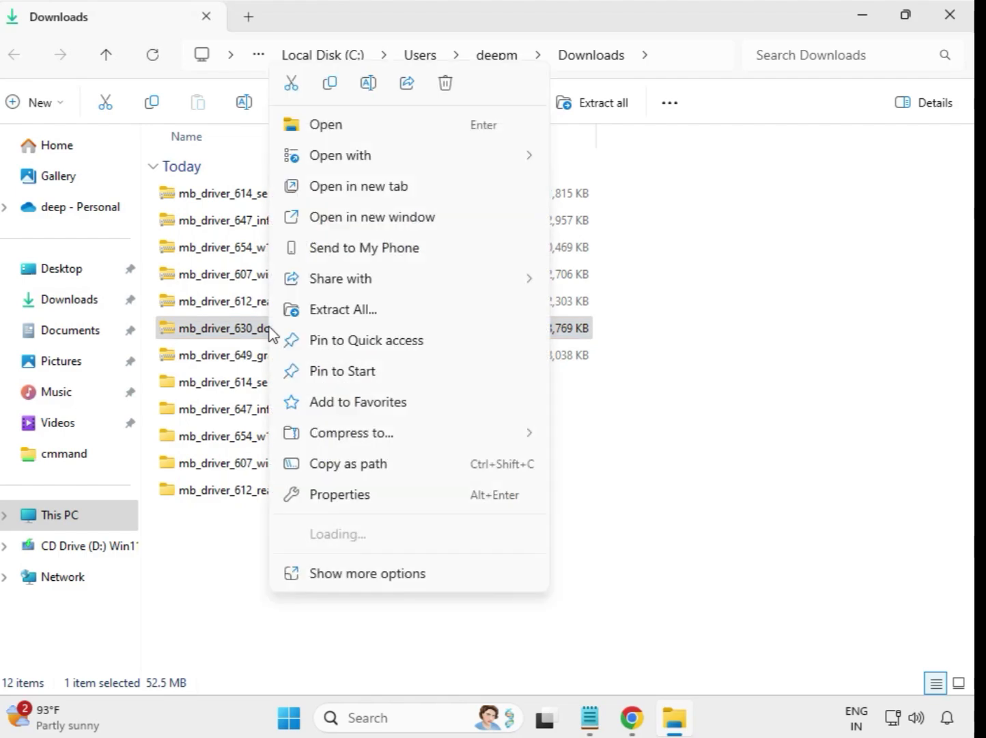
pyautogui.click(341, 318)
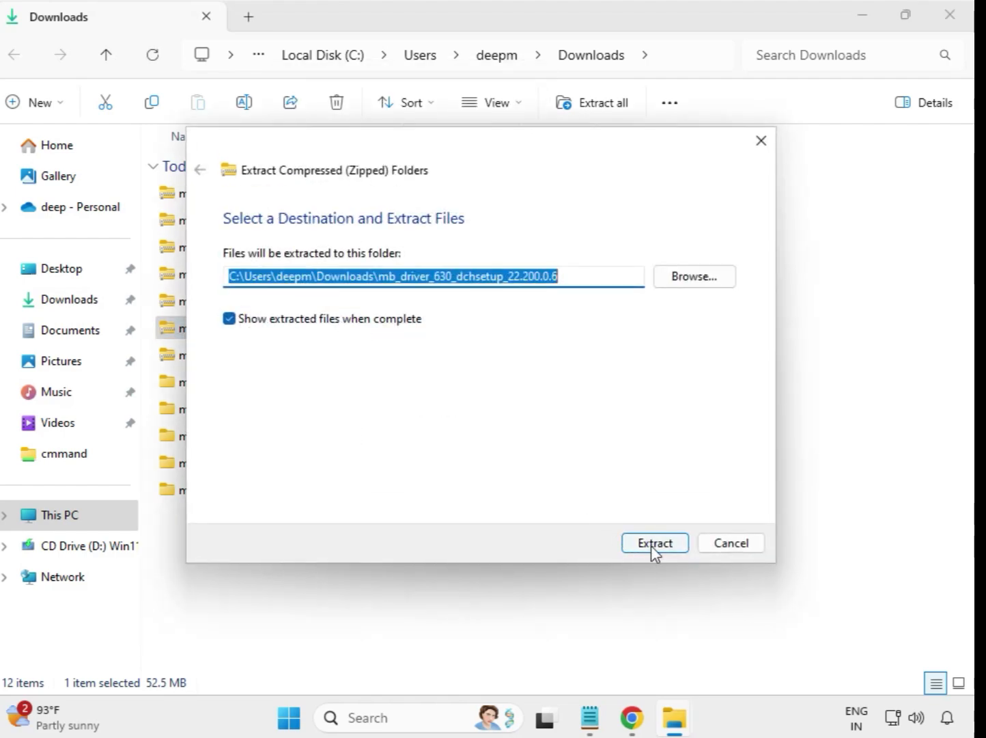
pyautogui.click(651, 544)
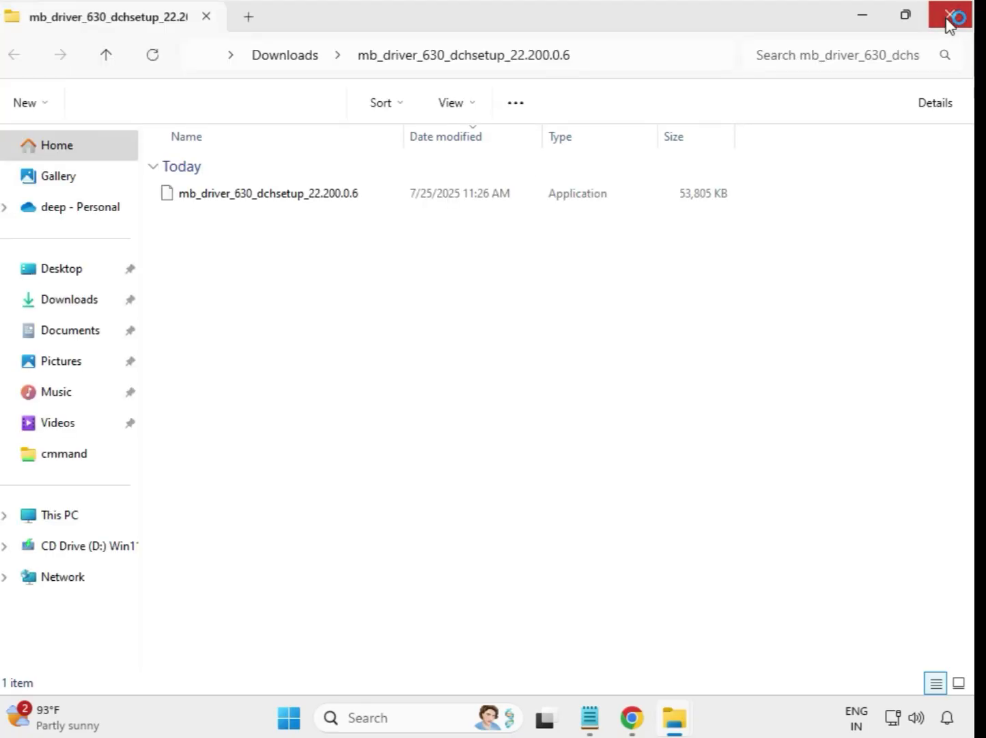
pyautogui.click(951, 21)
# Extract the mb_driver_649_graphicdch_32.0.101.5542 archive to its default folder in Downloads and close the window showing the extracted files
pyautogui.click(298, 362)
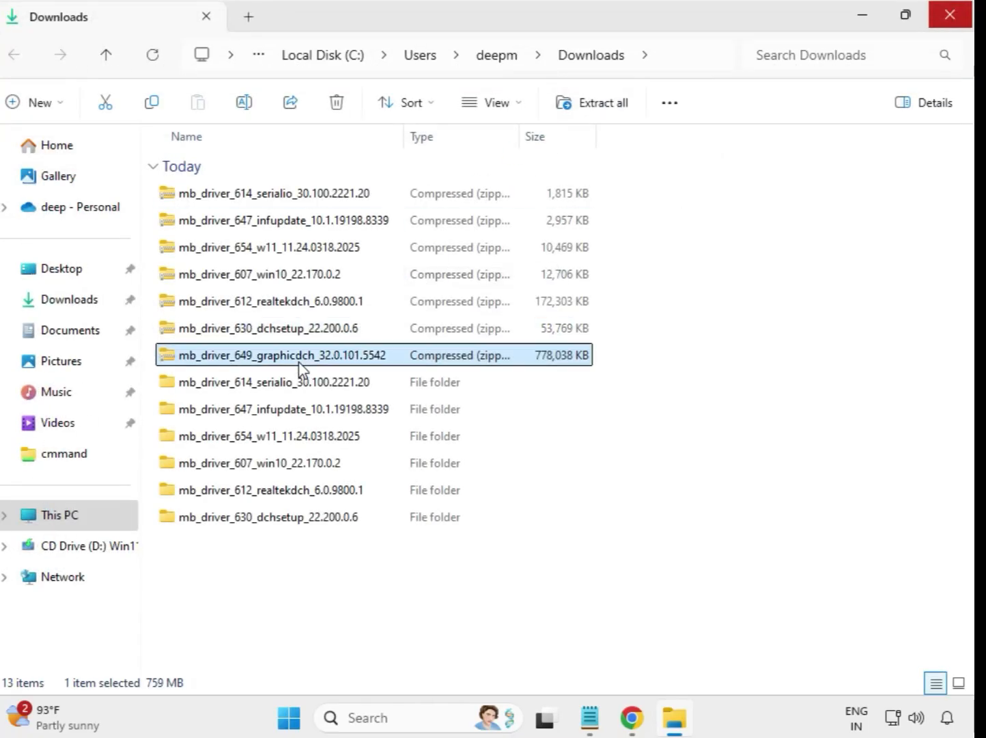
pyautogui.rightClick(299, 362)
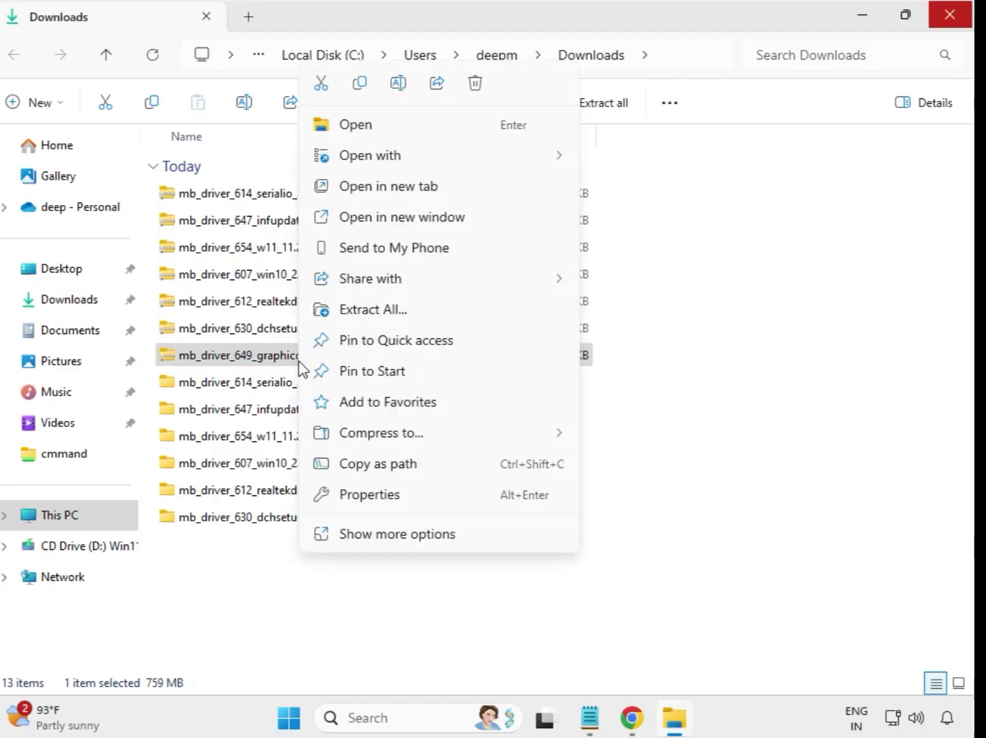
pyautogui.click(387, 311)
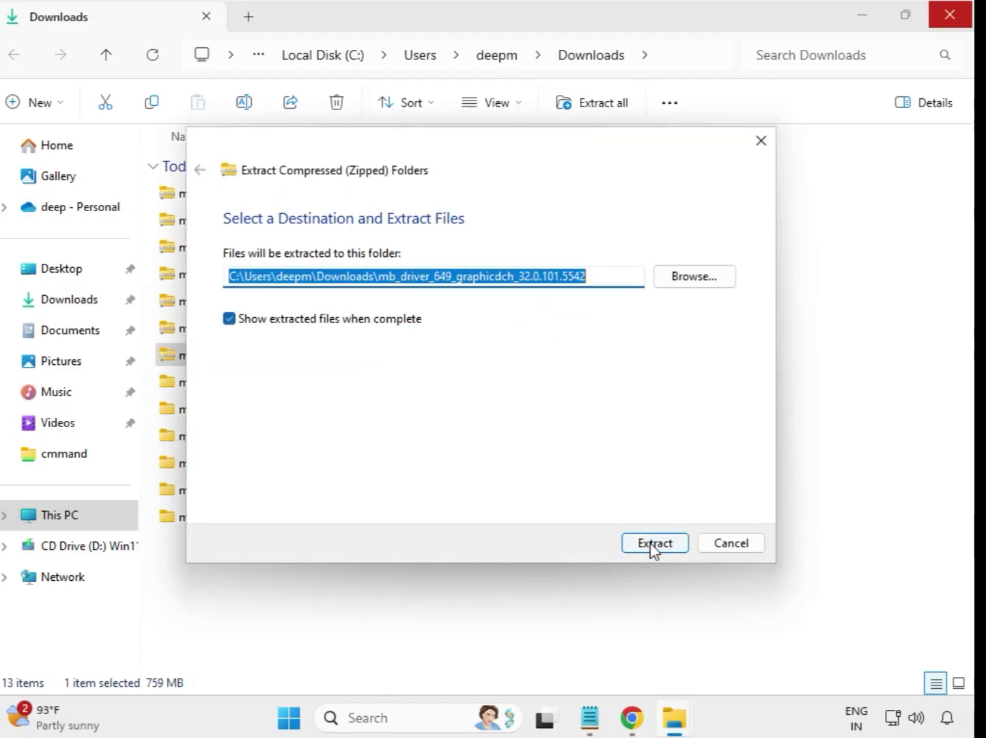
pyautogui.click(653, 544)
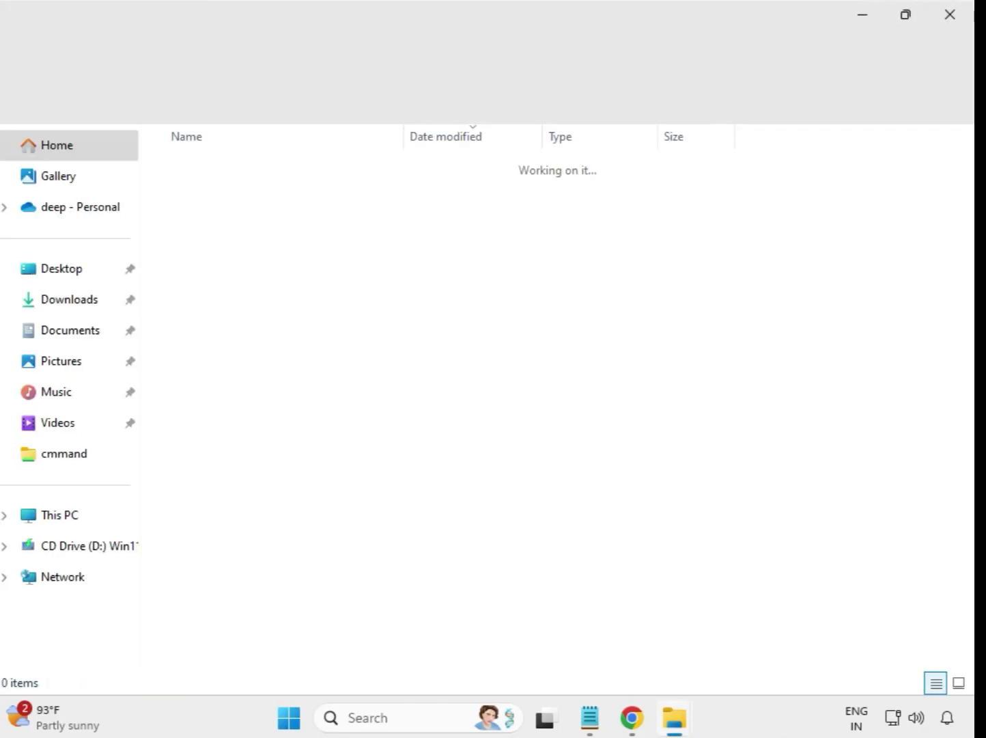
pyautogui.click(949, 15)
# Refresh the Downloads folder listing, leaving none of the extracted driver folders selected
pyautogui.click(490, 608)
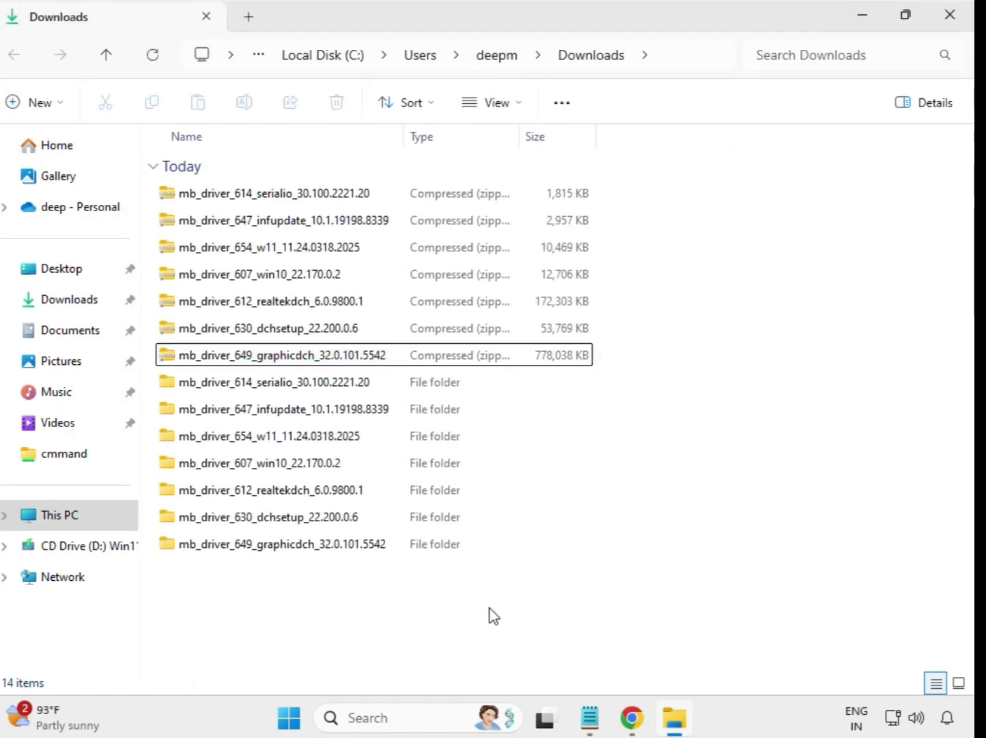
pyautogui.rightClick(364, 594)
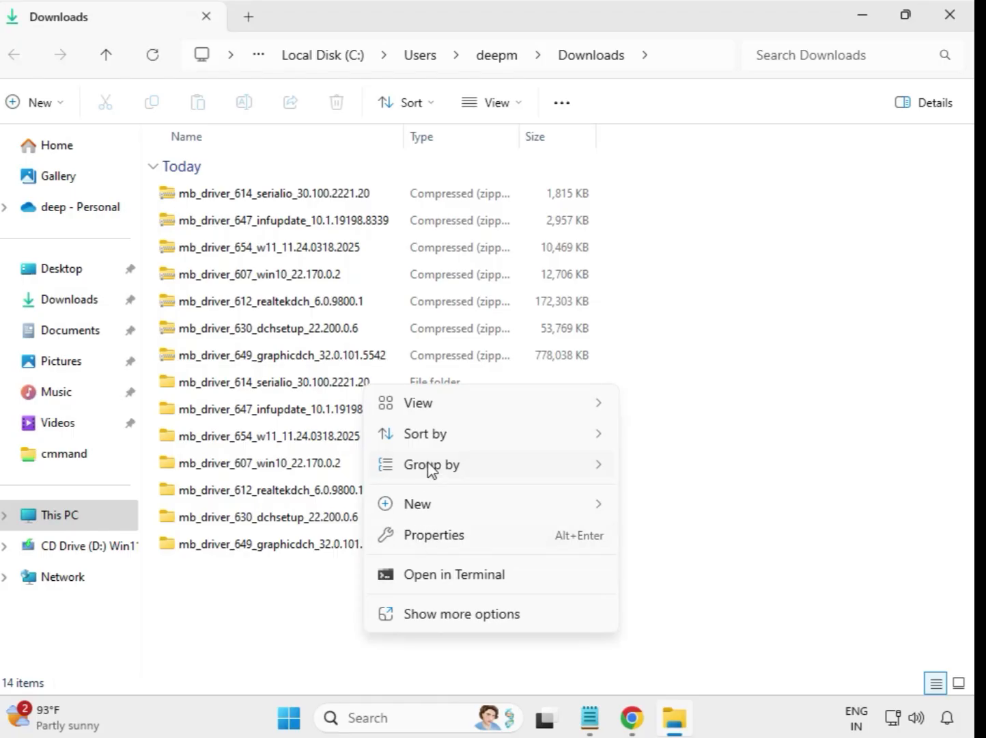
pyautogui.click(475, 615)
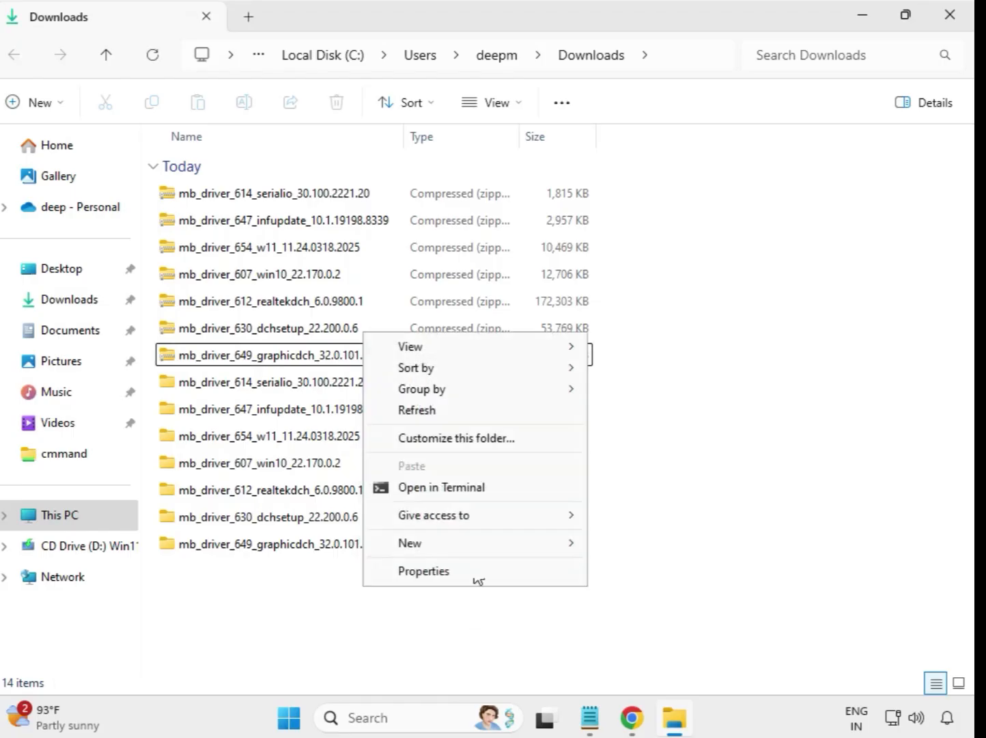
pyautogui.click(426, 412)
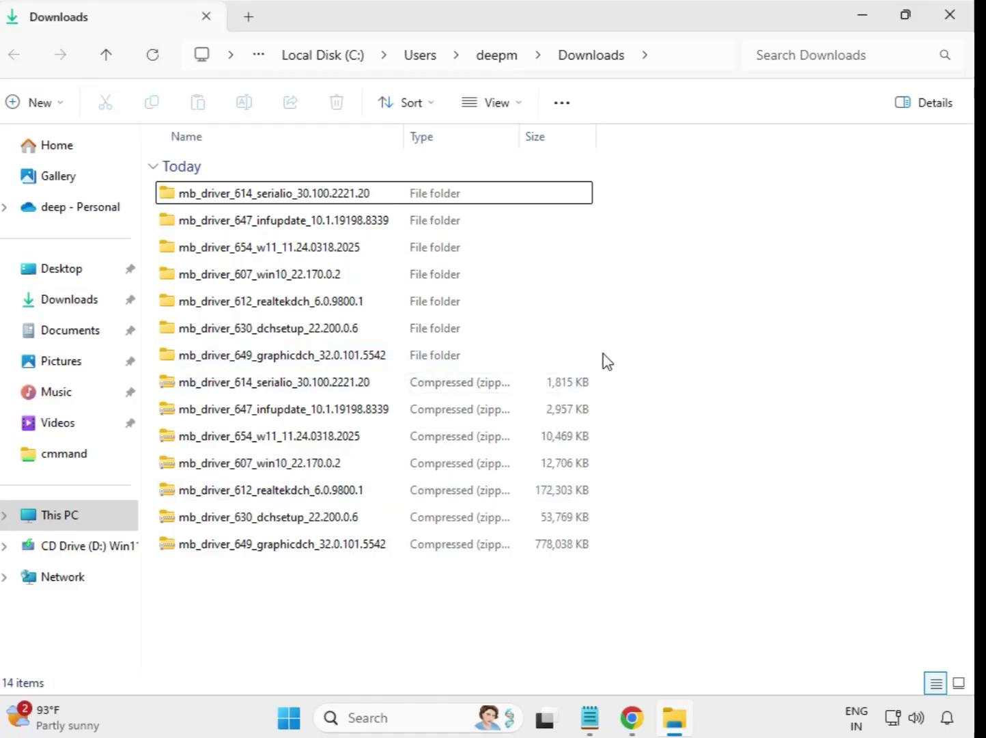
pyautogui.moveTo(605, 354); pyautogui.dragTo(375, 186)
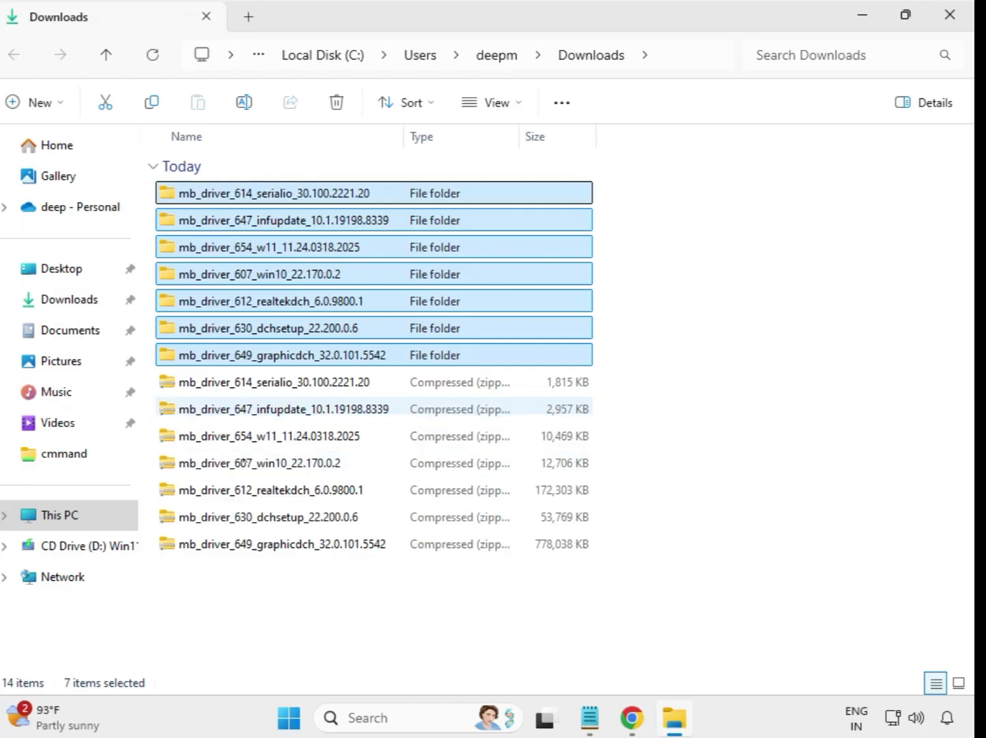
pyautogui.click(625, 237)
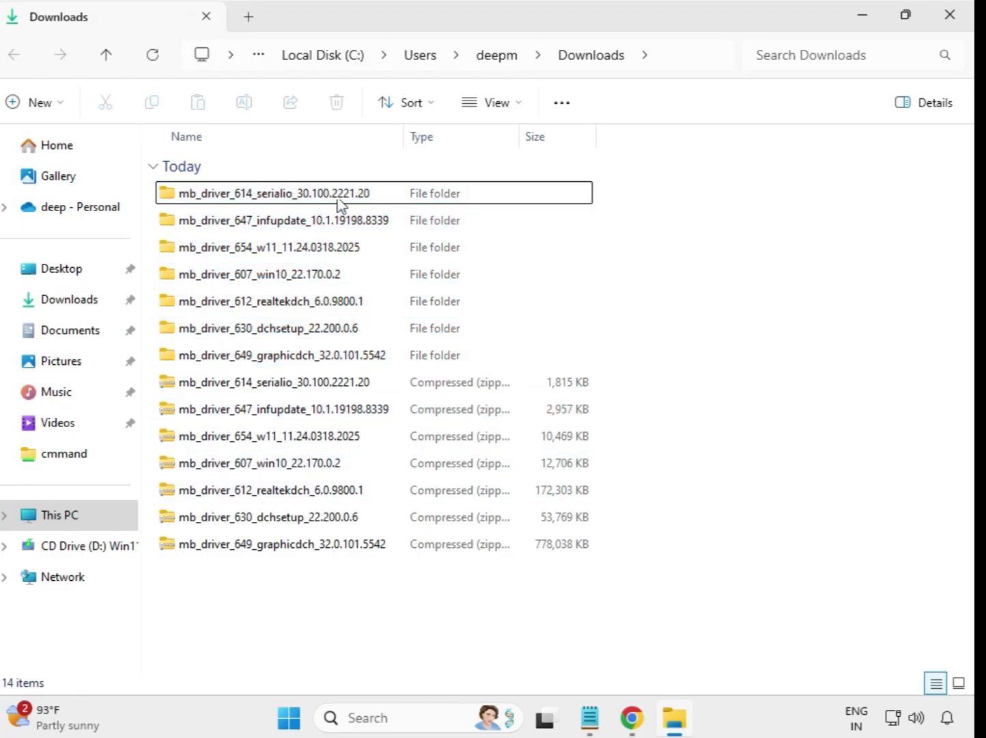
# Run the mb_driver_614_serialio_30.100.2221.20 application from its extracted folder as administrator and dismiss the Program Compatibility Assistant
pyautogui.doubleClick(273, 194)
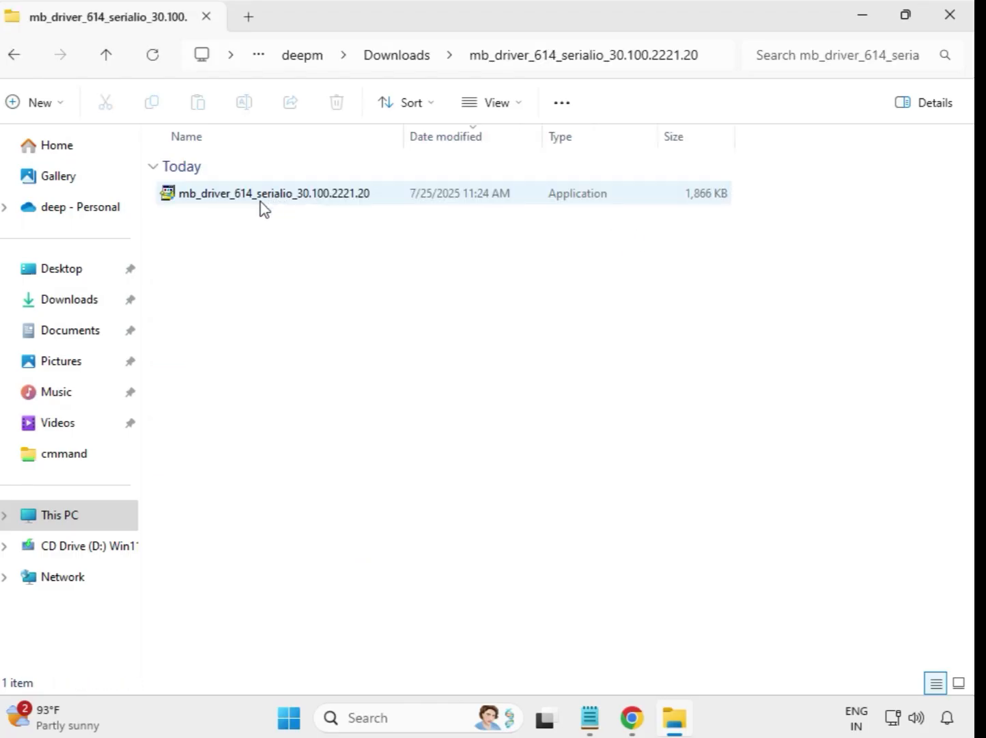
pyautogui.click(261, 196)
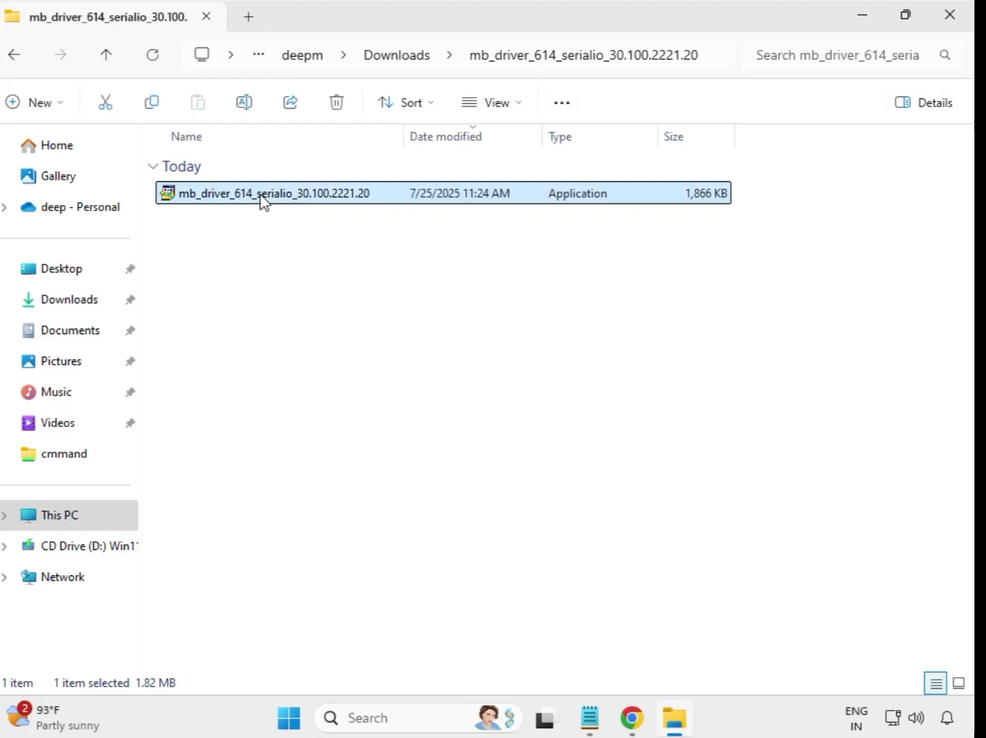
pyautogui.rightClick(261, 200)
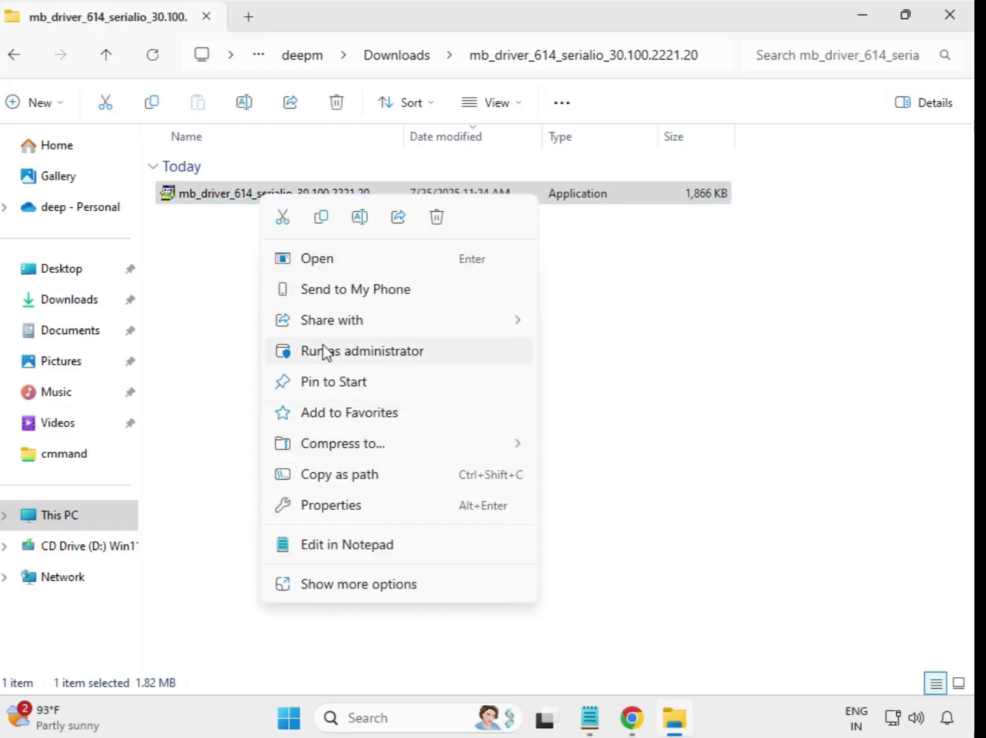
pyautogui.click(349, 356)
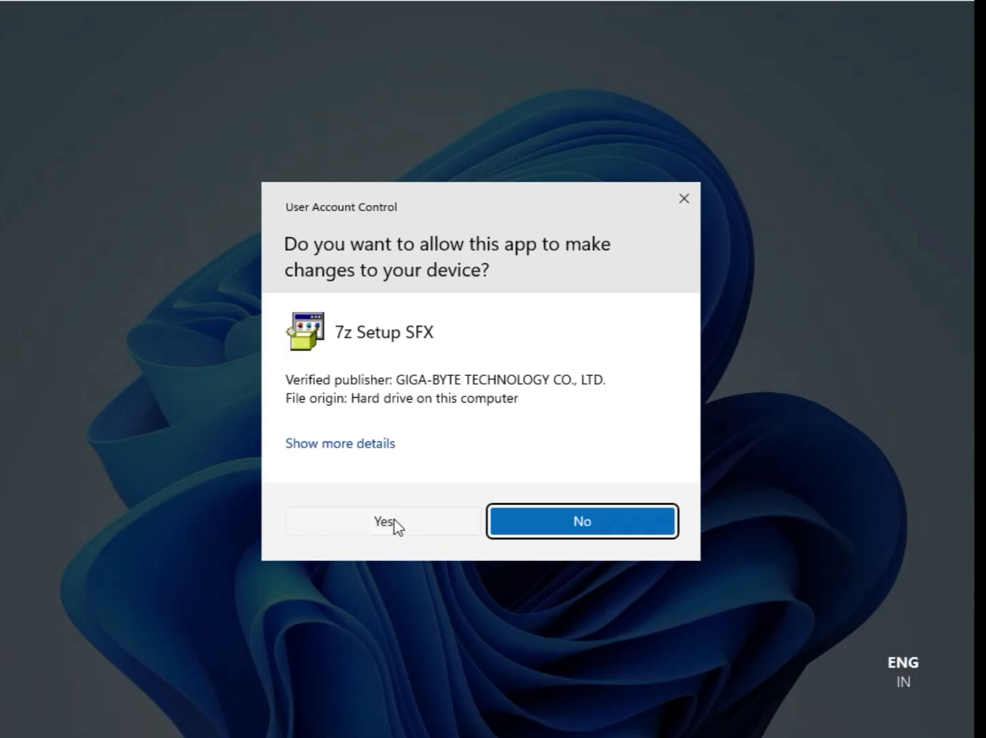
pyautogui.click(394, 524)
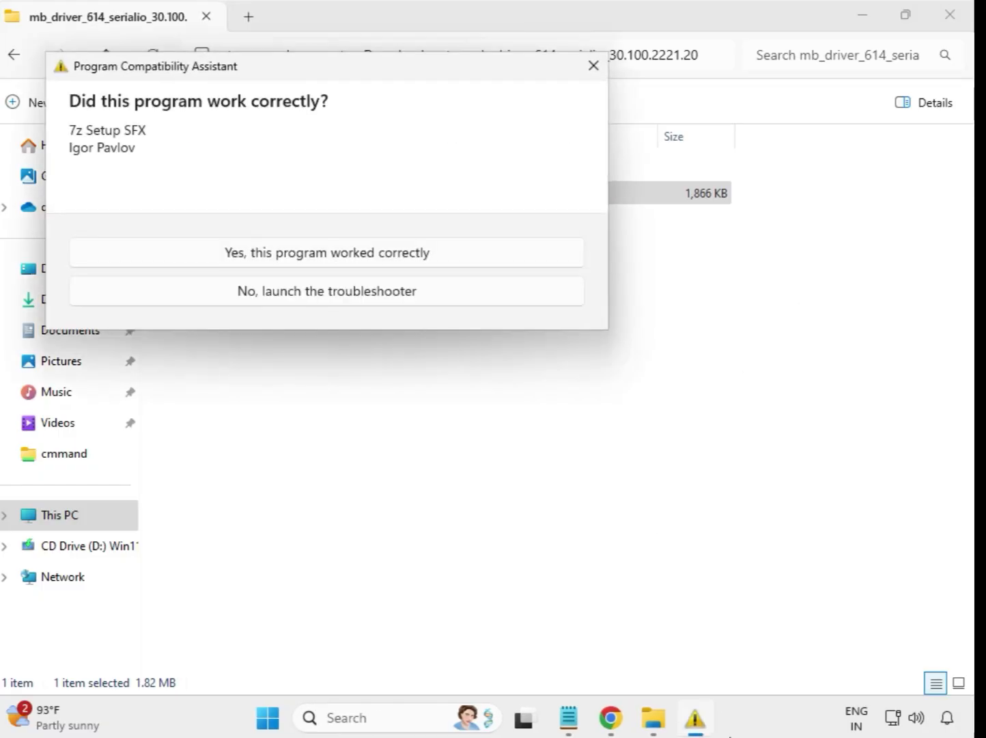
pyautogui.press('Escape')
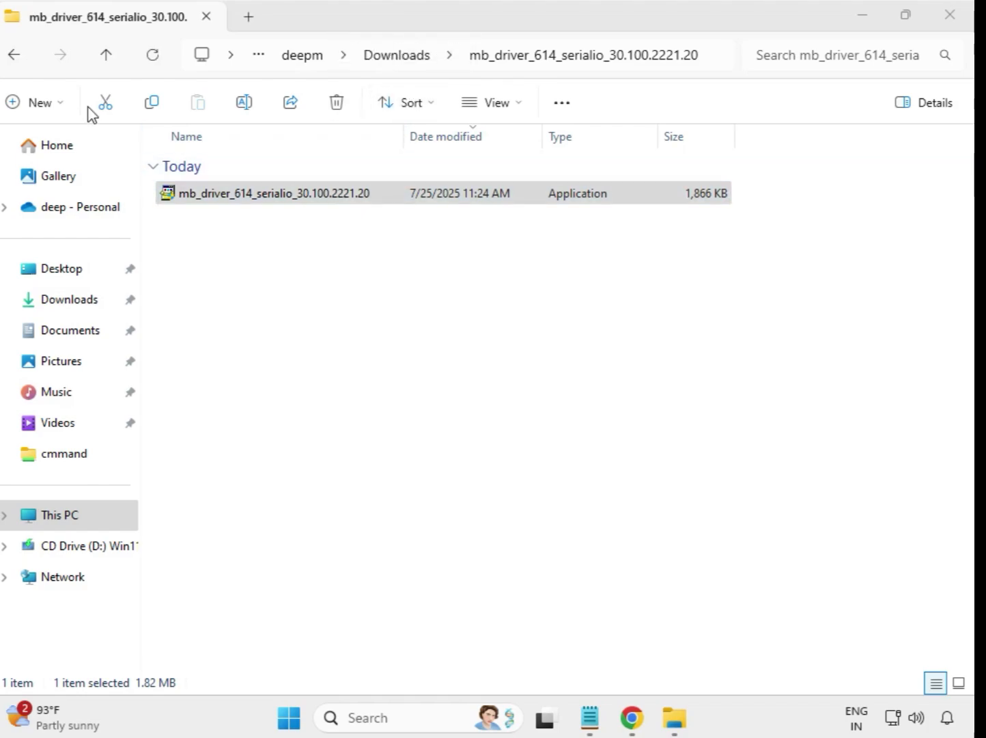
# Go back to Downloads and run the mb_driver_647_infupdate_10.1.19198.8339 application from its extracted folder as administrator
pyautogui.click(19, 57)
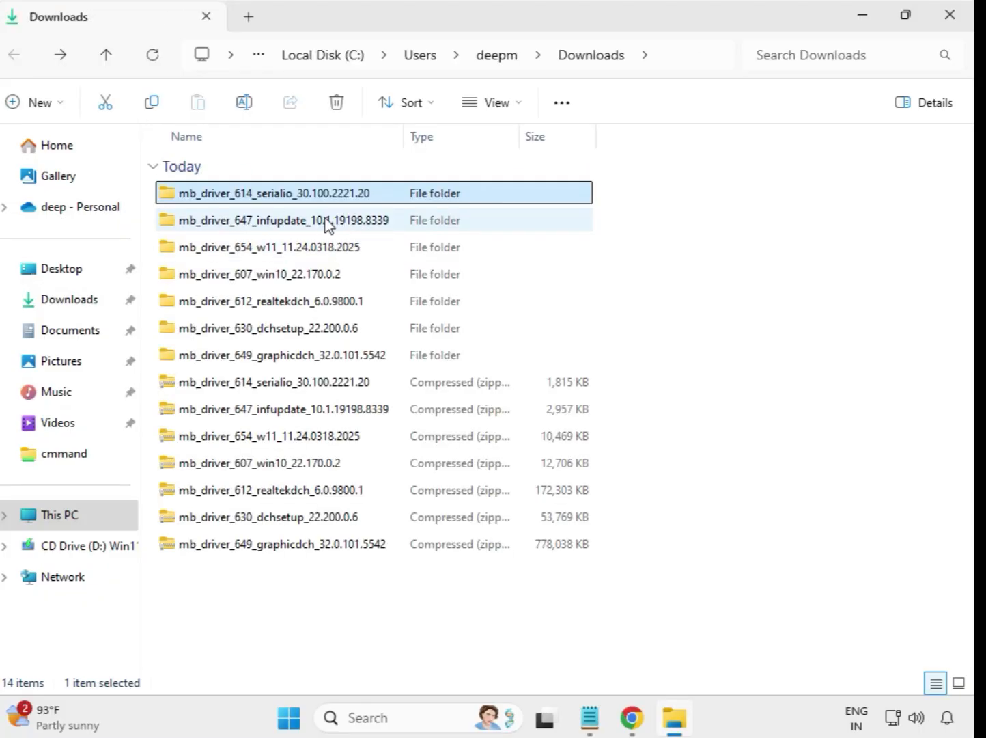
pyautogui.doubleClick(327, 222)
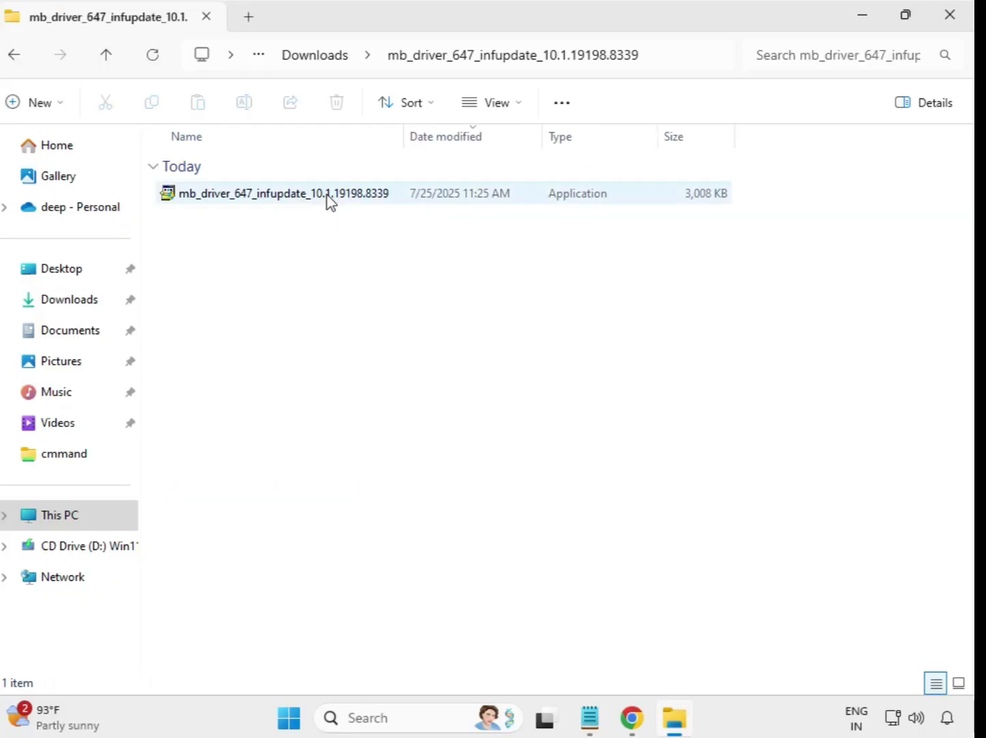
pyautogui.click(327, 196)
pyautogui.rightClick(327, 200)
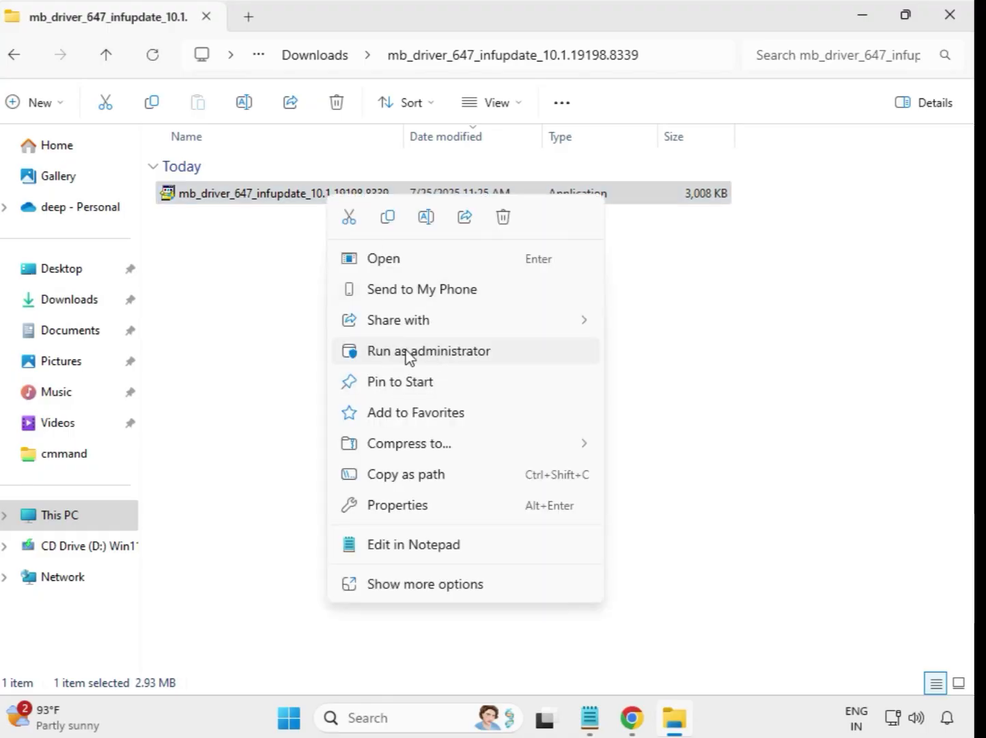
pyautogui.click(435, 352)
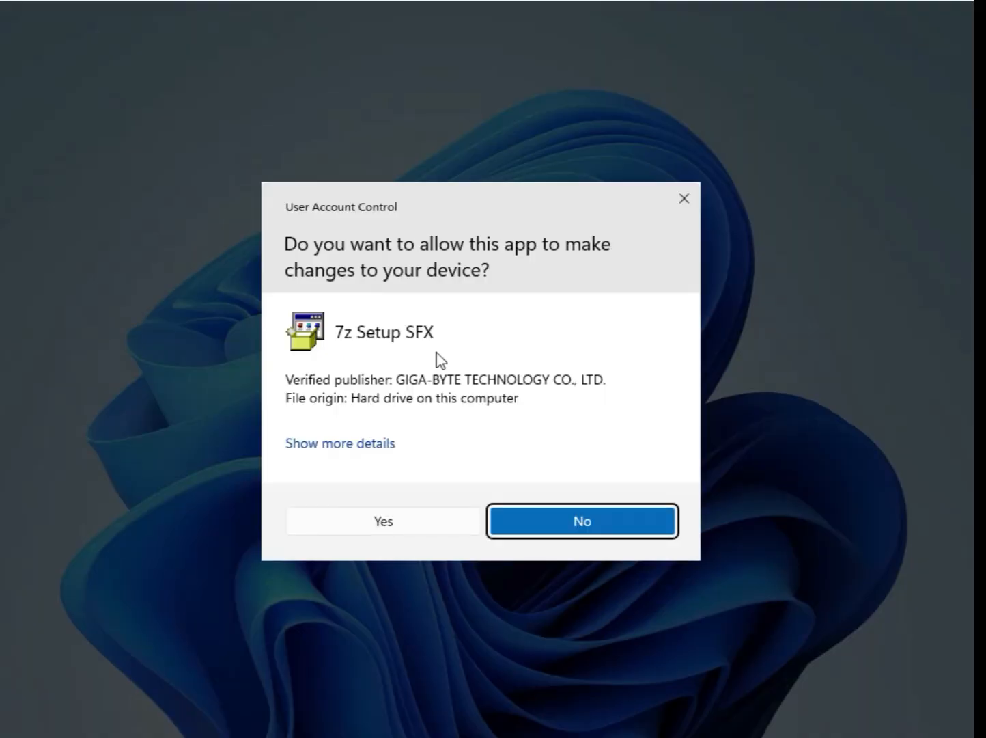
pyautogui.click(448, 531)
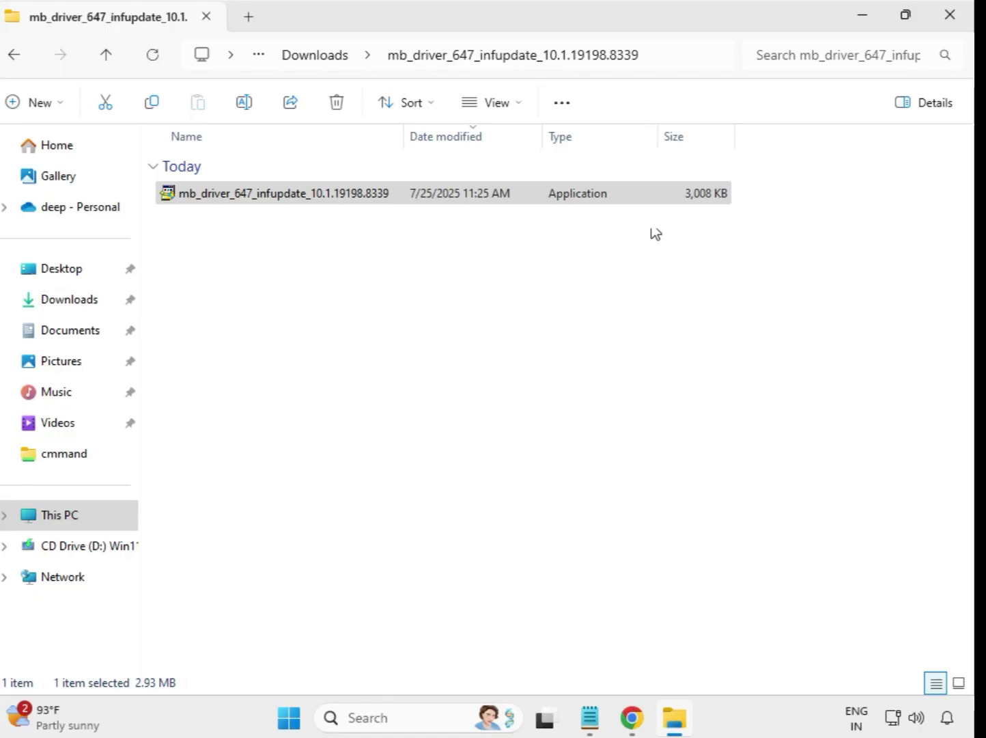
# Return to Downloads and run the mb_driver_654_w11_11.24.0318.2025 application from its extracted folder as administrator
pyautogui.click(299, 59)
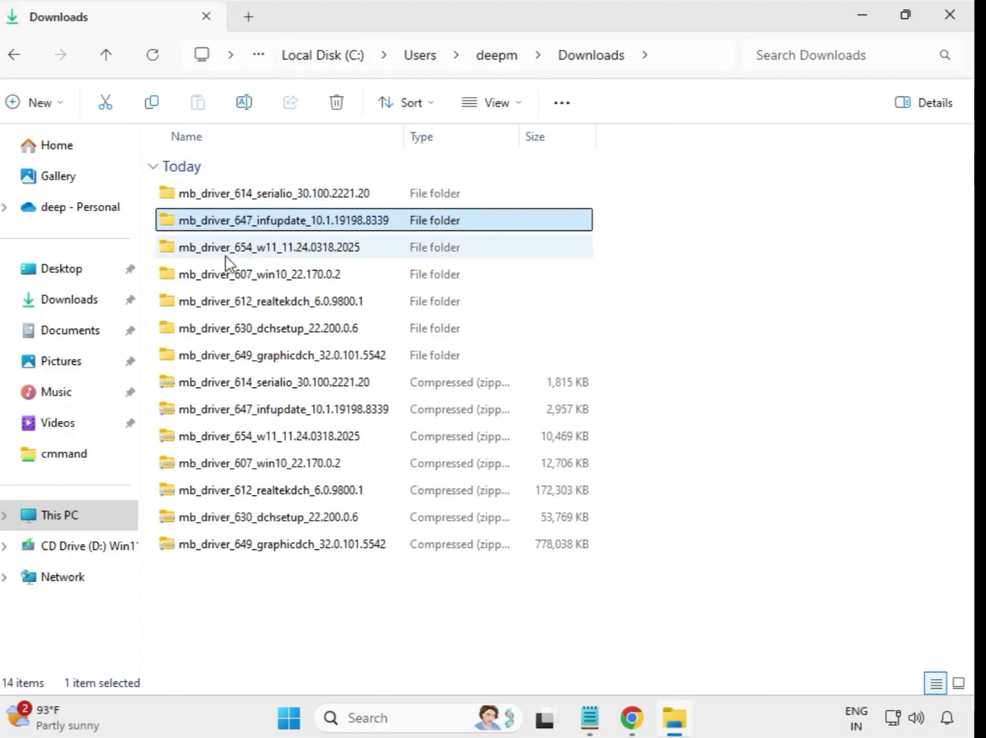
pyautogui.click(277, 252)
pyautogui.doubleClick(277, 251)
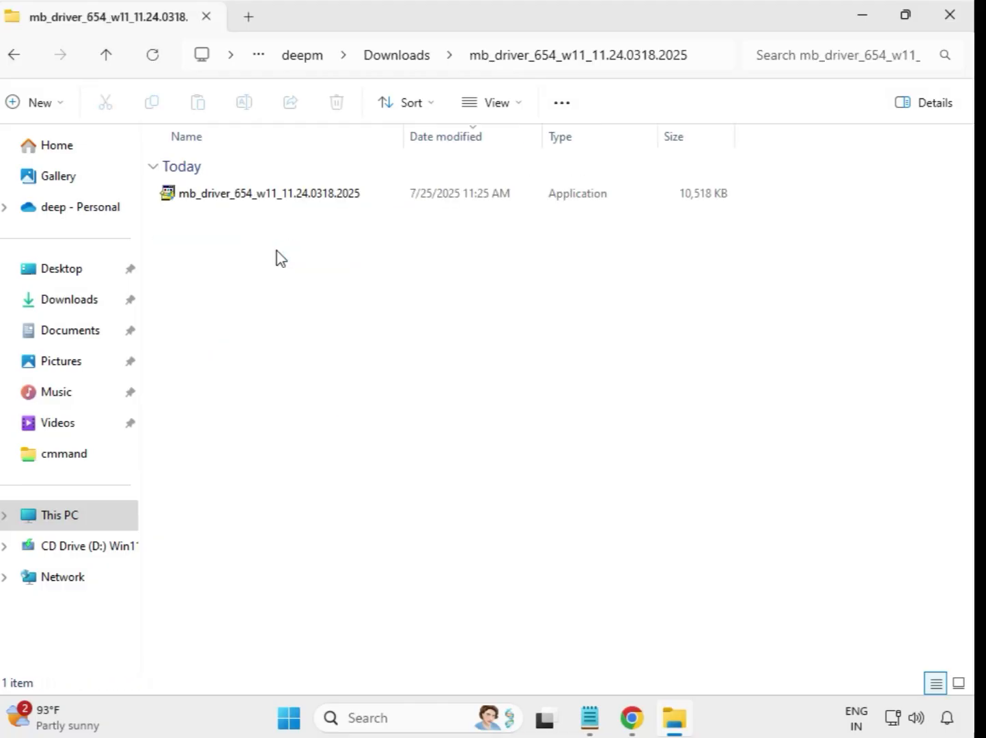
pyautogui.click(291, 203)
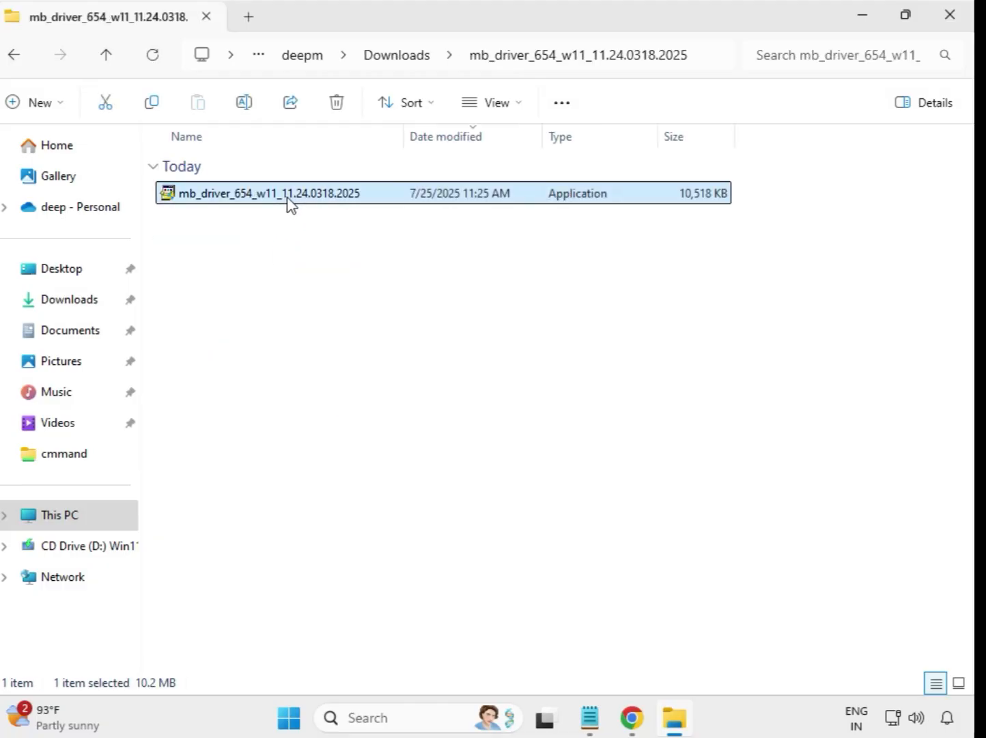
pyautogui.rightClick(288, 200)
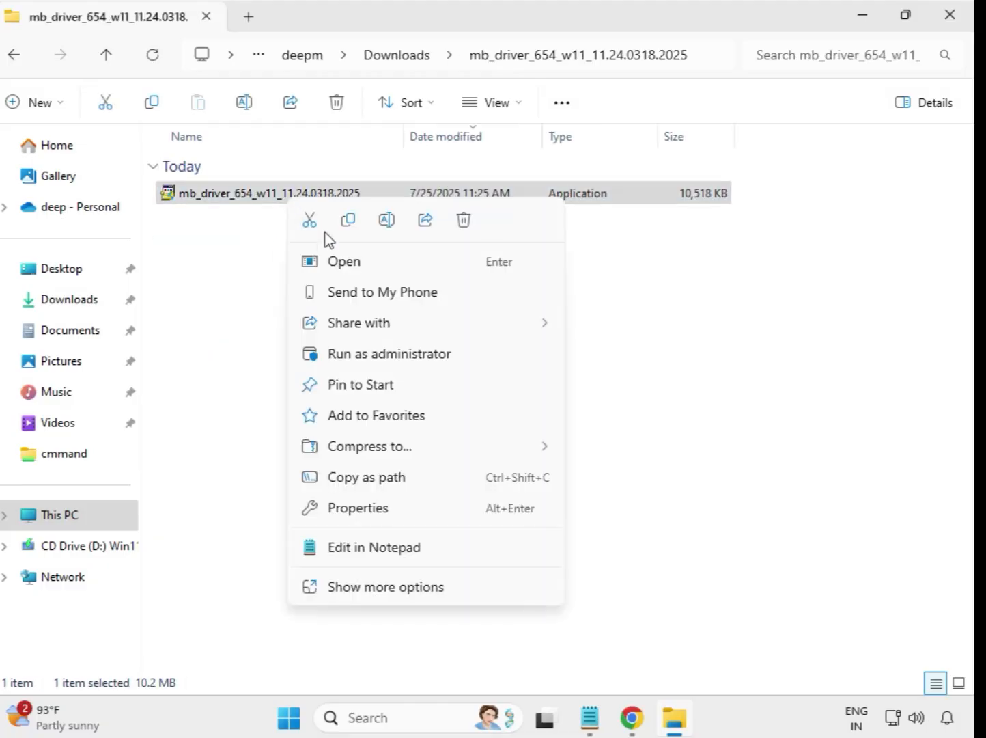
pyautogui.click(380, 354)
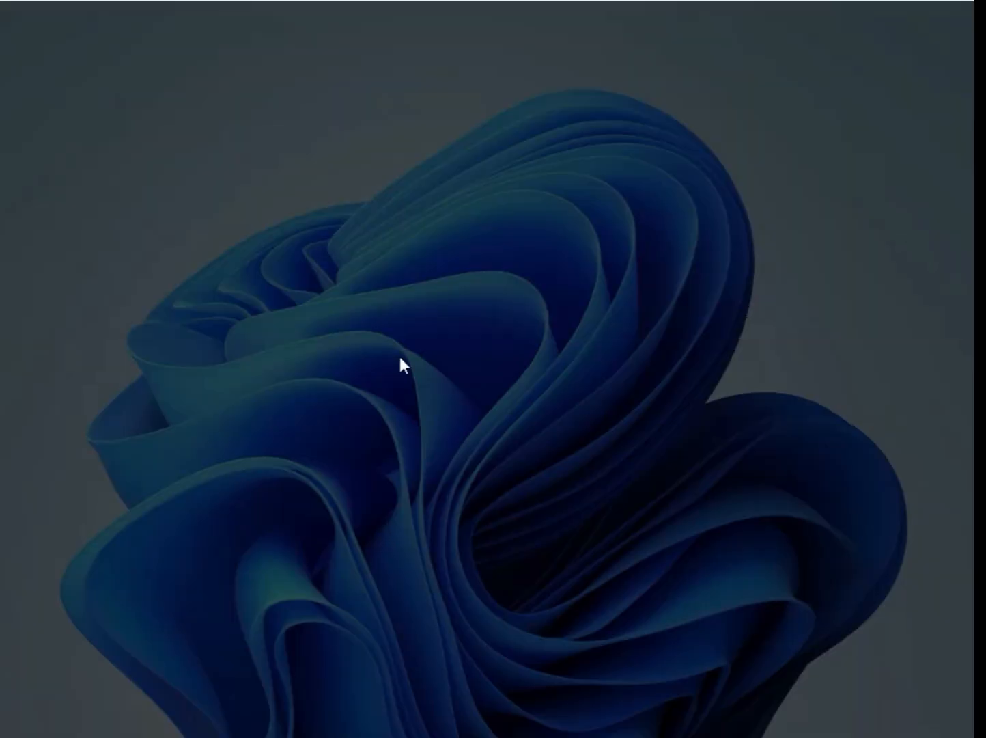
pyautogui.click(403, 530)
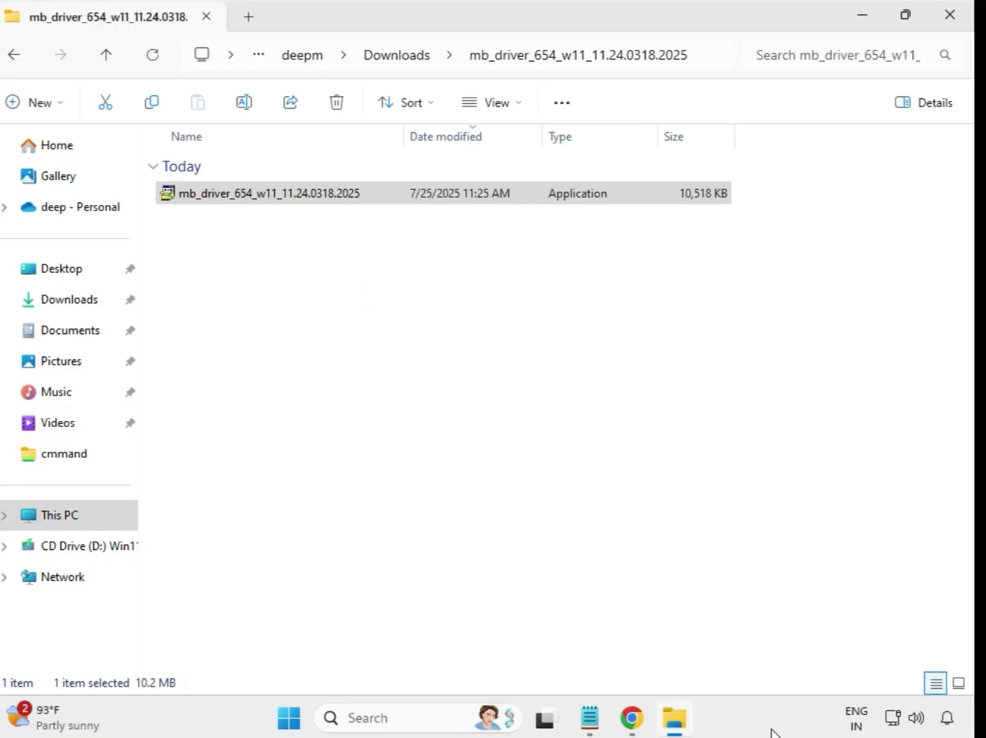
# Return to Downloads and run the mb_driver_607_win10_22.170.0.2 application from its extracted folder as administrator
pyautogui.click(401, 62)
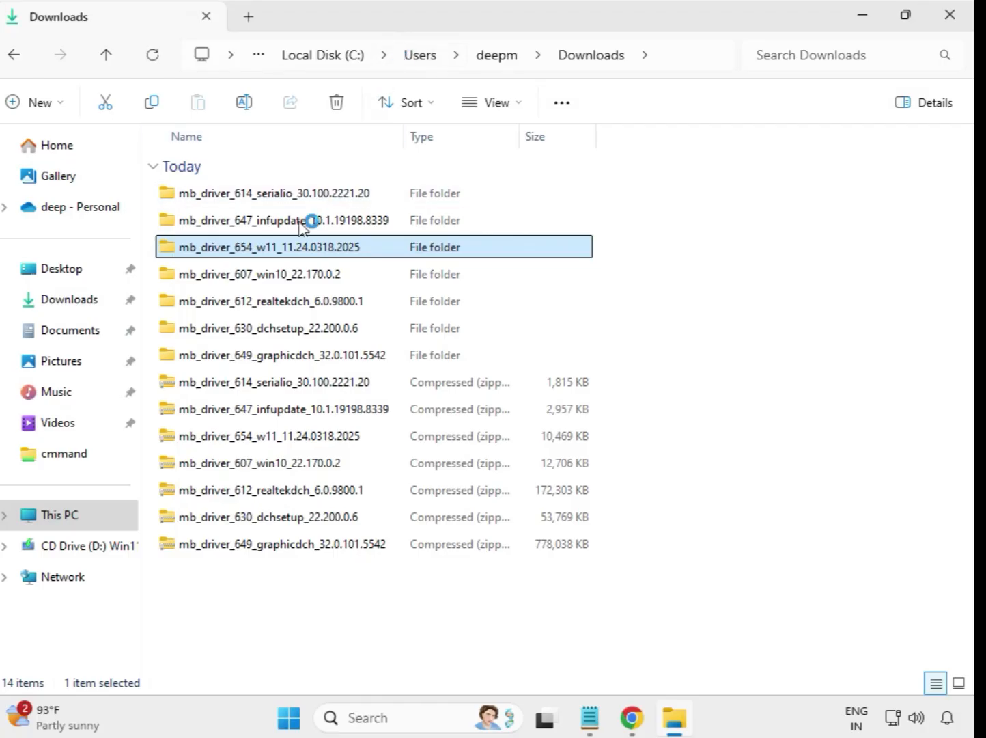
pyautogui.doubleClick(286, 280)
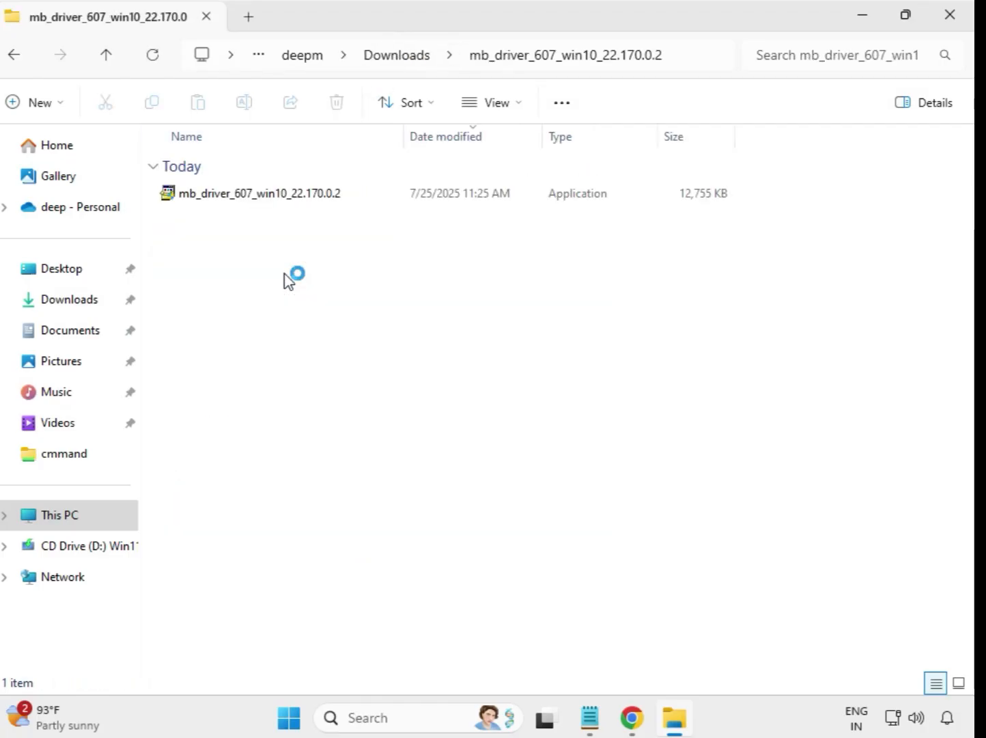
pyautogui.click(275, 206)
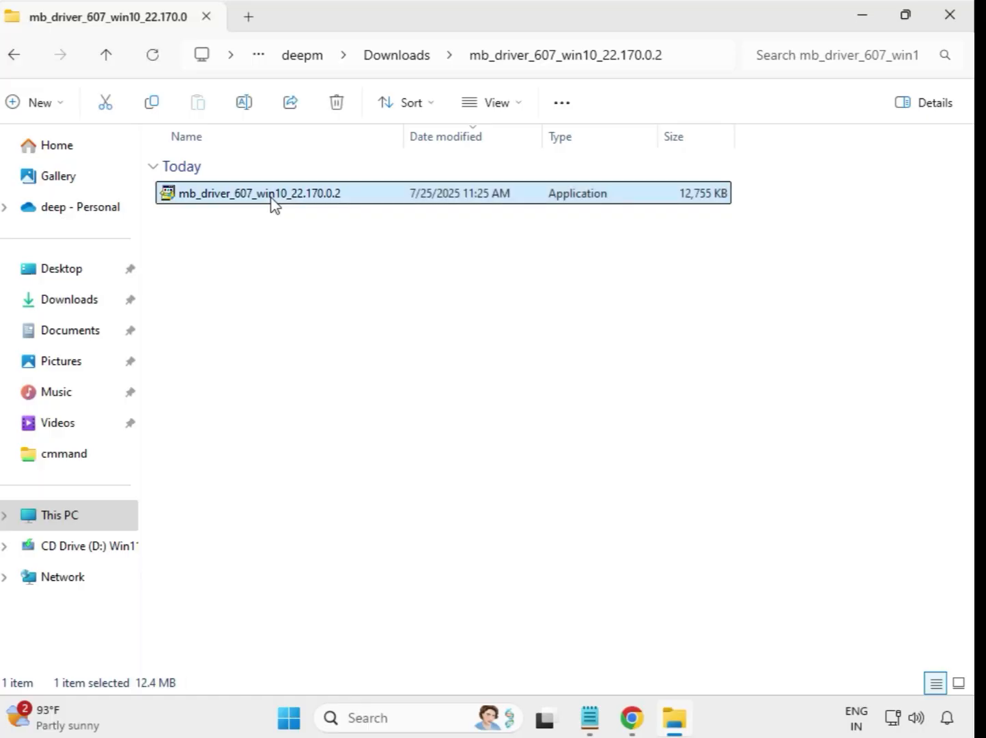
pyautogui.rightClick(273, 204)
pyautogui.click(356, 352)
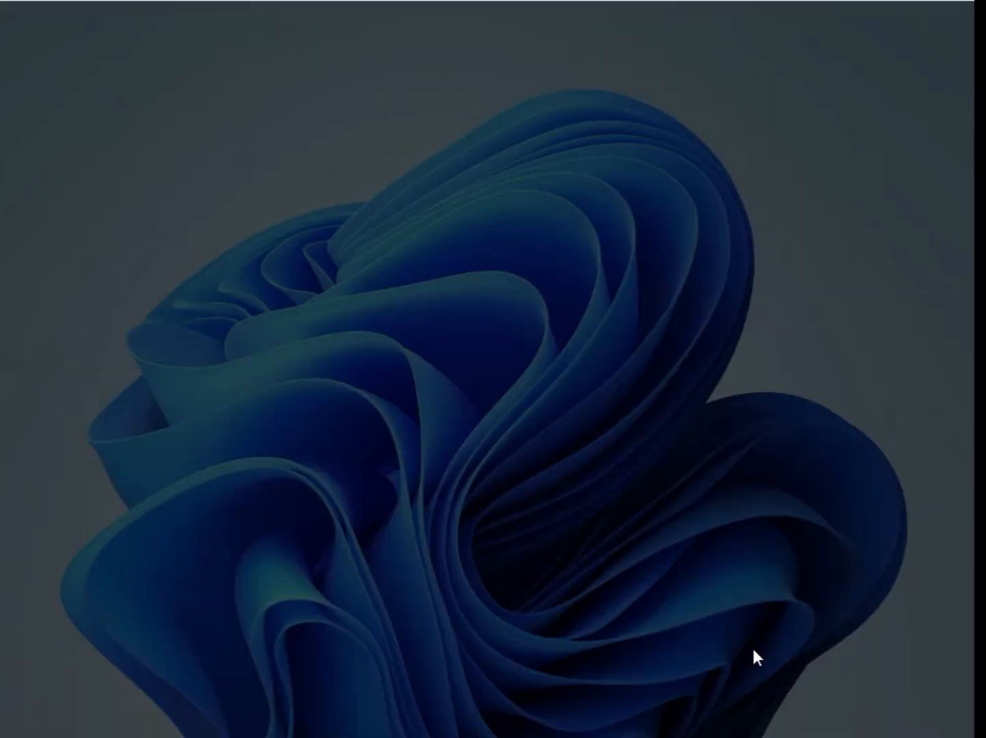
pyautogui.click(404, 520)
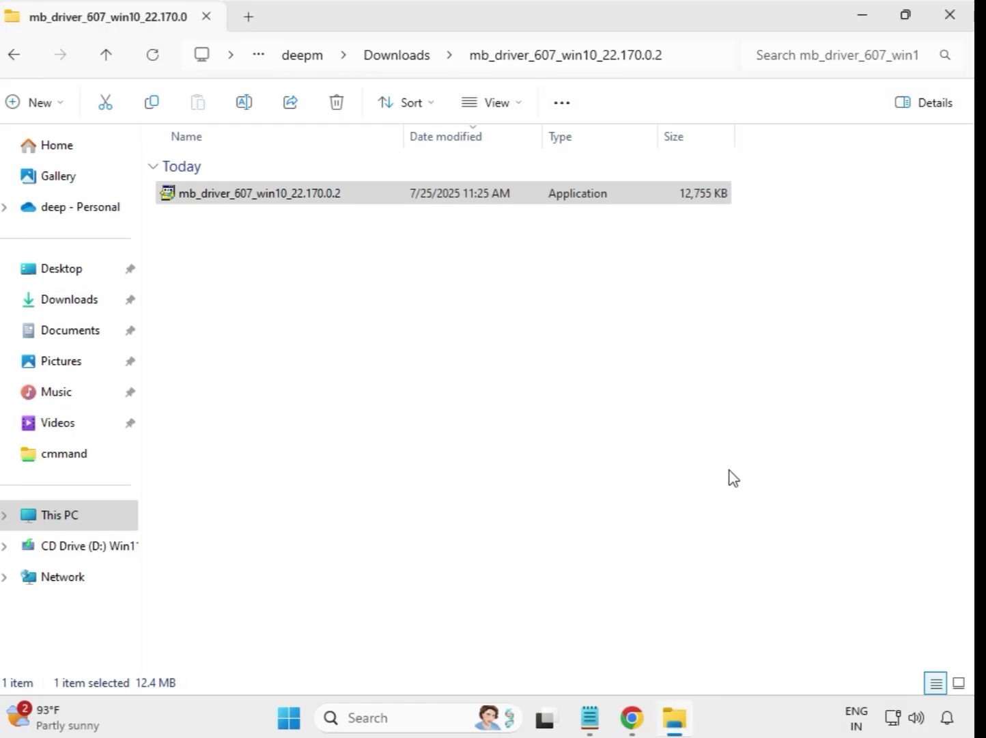
# Return to Downloads and run the mb_driver_612_realtekdch_6.0.9800.1 application from its extracted folder as administrator, allowing it to make changes
pyautogui.click(394, 60)
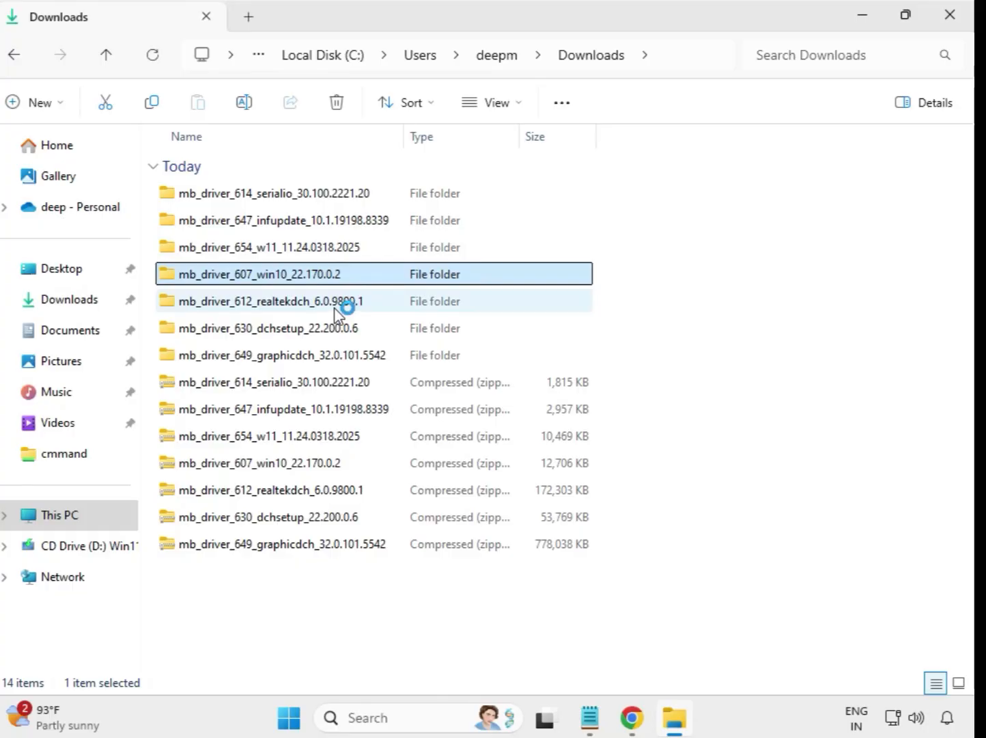
pyautogui.moveTo(334, 308)
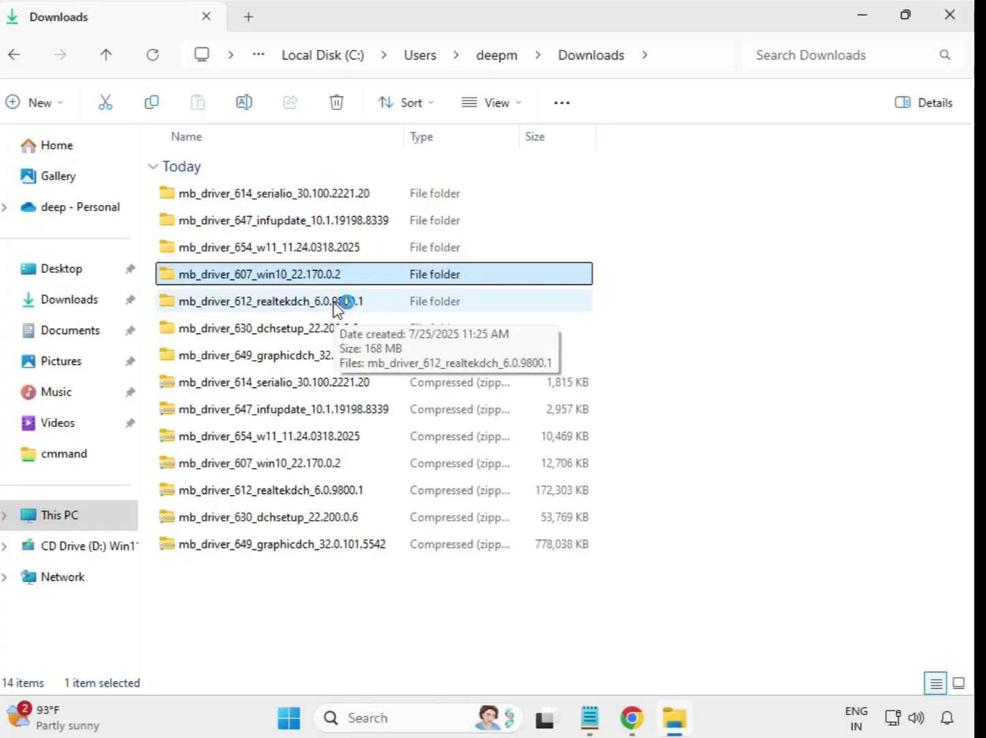
pyautogui.click(335, 307)
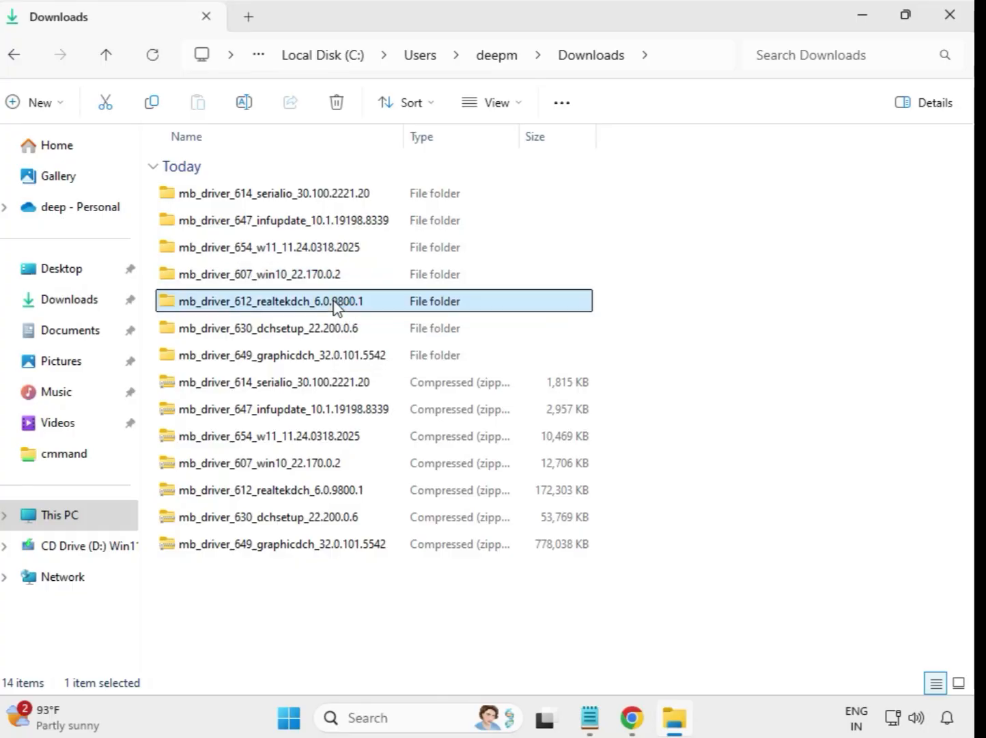
pyautogui.doubleClick(393, 306)
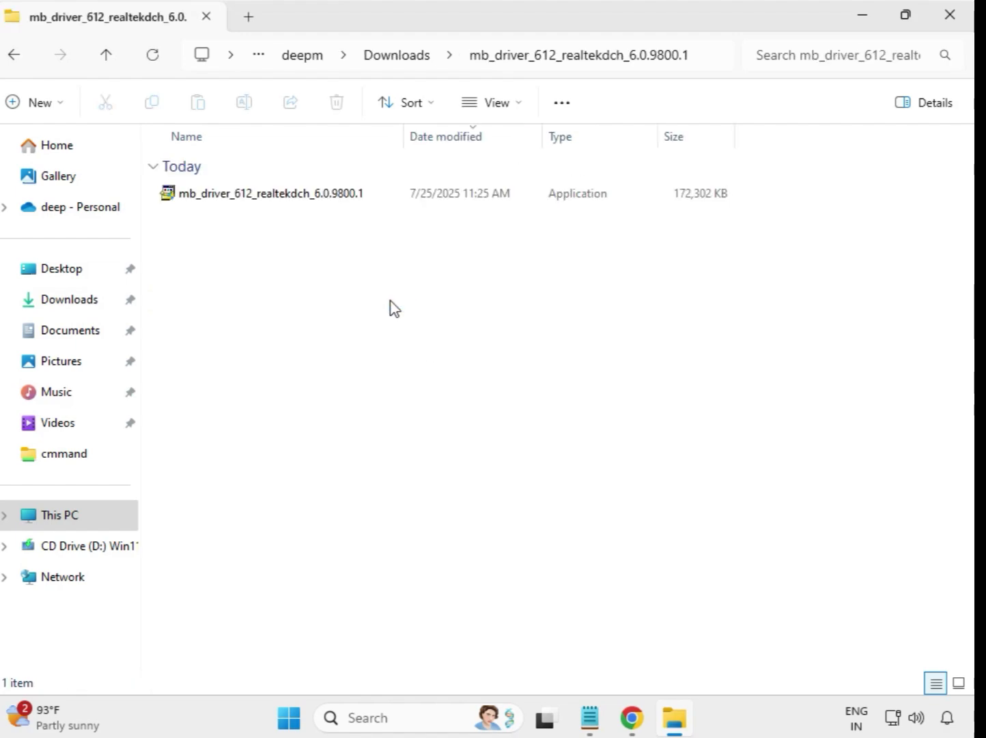
pyautogui.click(303, 195)
pyautogui.rightClick(309, 202)
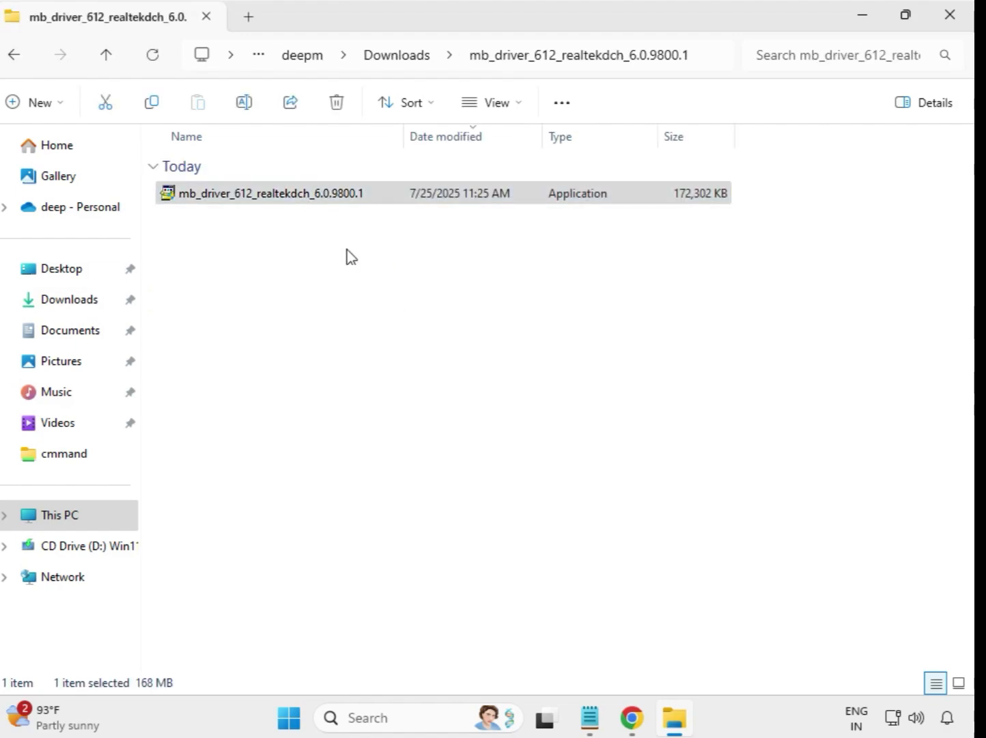
pyautogui.click(430, 352)
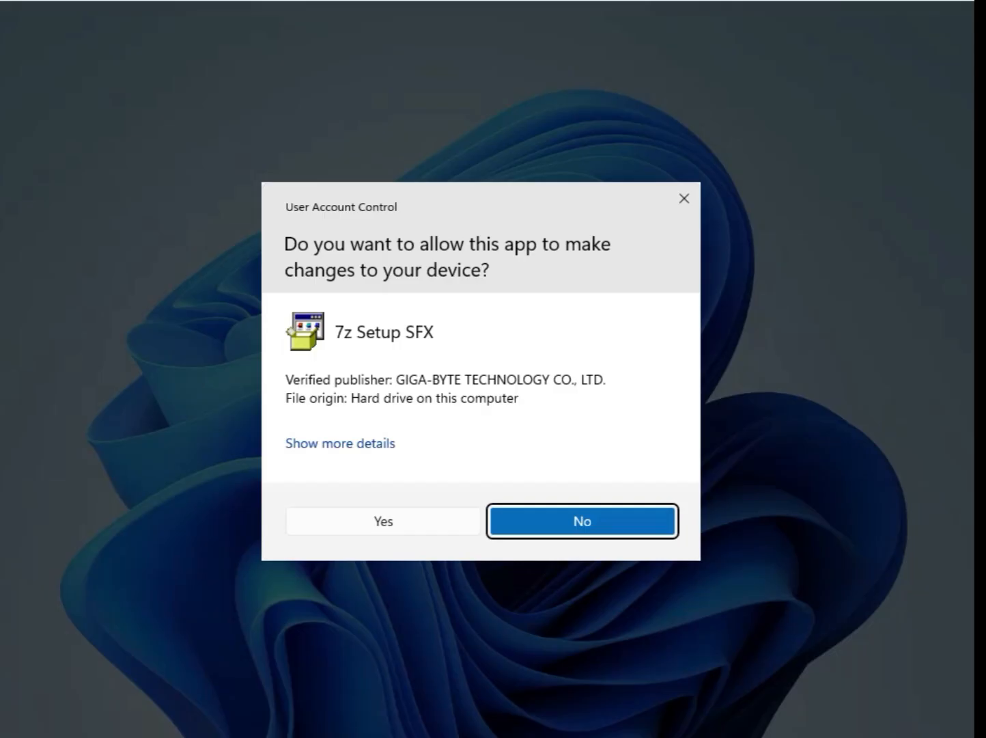
pyautogui.click(400, 517)
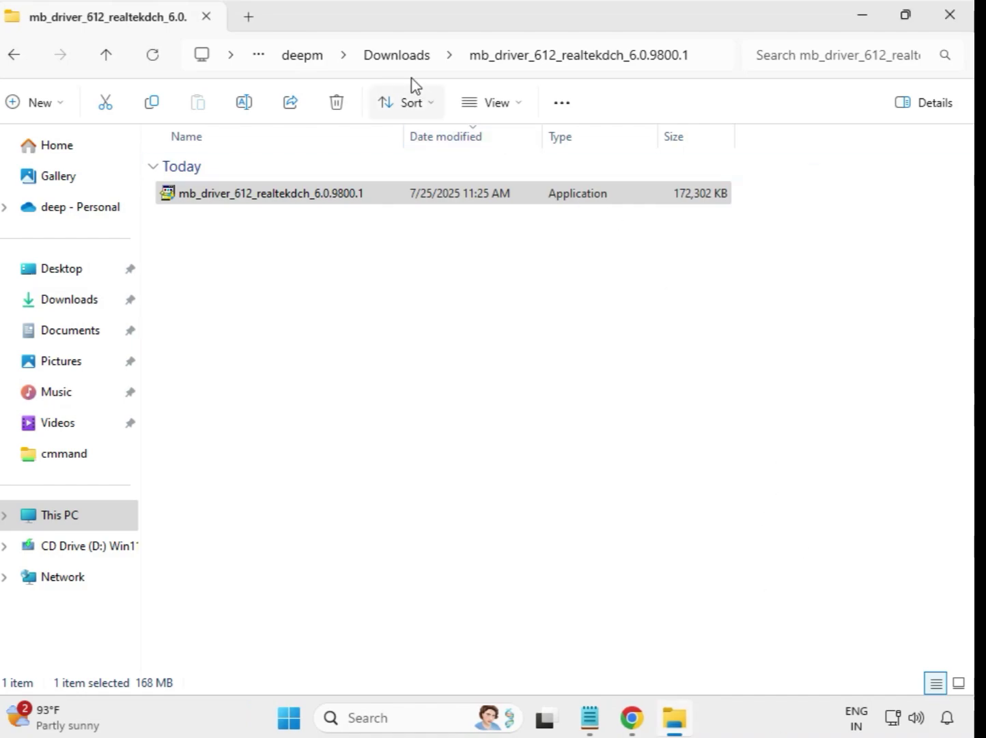
# Return to Downloads and run the mb_driver_630_dchsetup_22.200.0.6 application from its extracted folder as administrator, allowing it to make changes
pyautogui.click(400, 61)
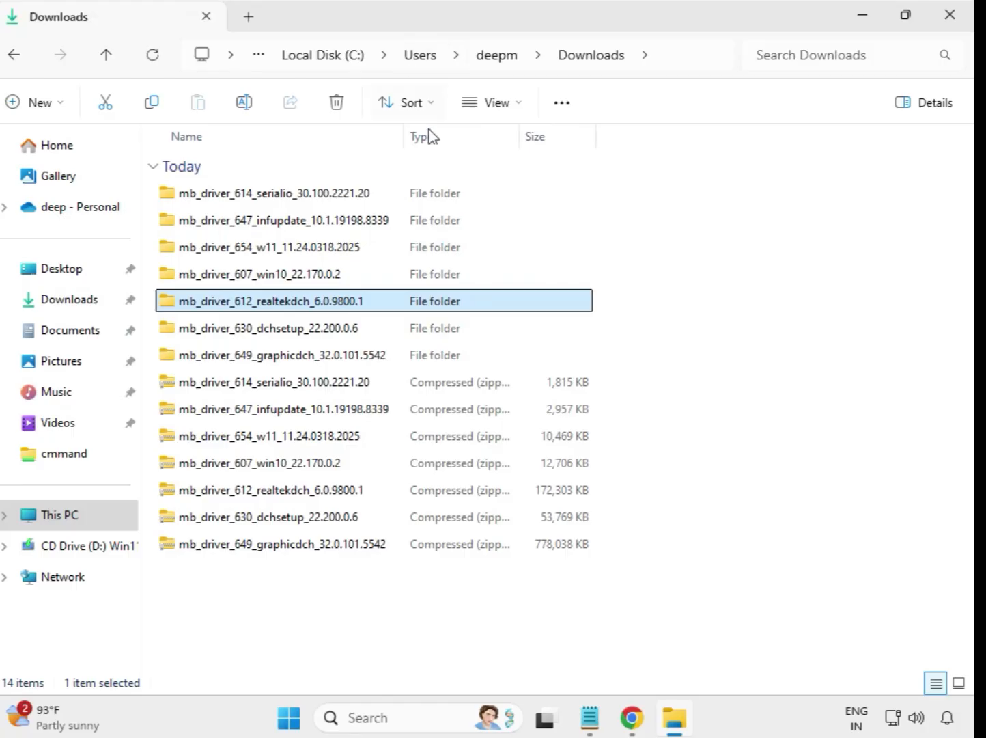
pyautogui.click(327, 336)
pyautogui.click(332, 360)
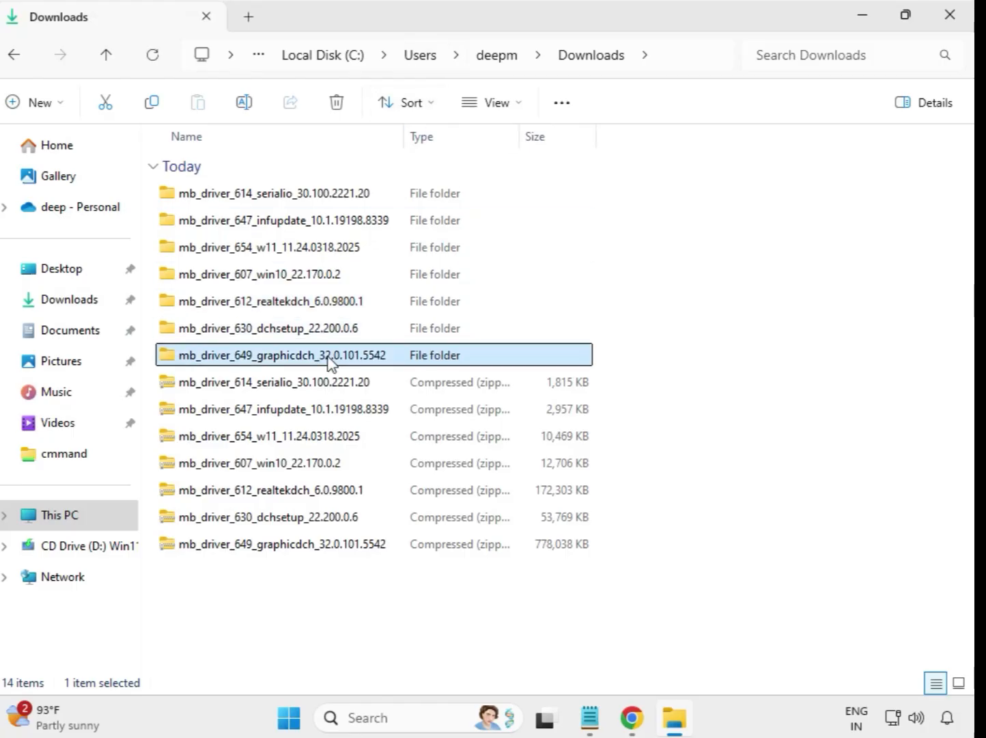
pyautogui.click(327, 334)
pyautogui.doubleClick(317, 329)
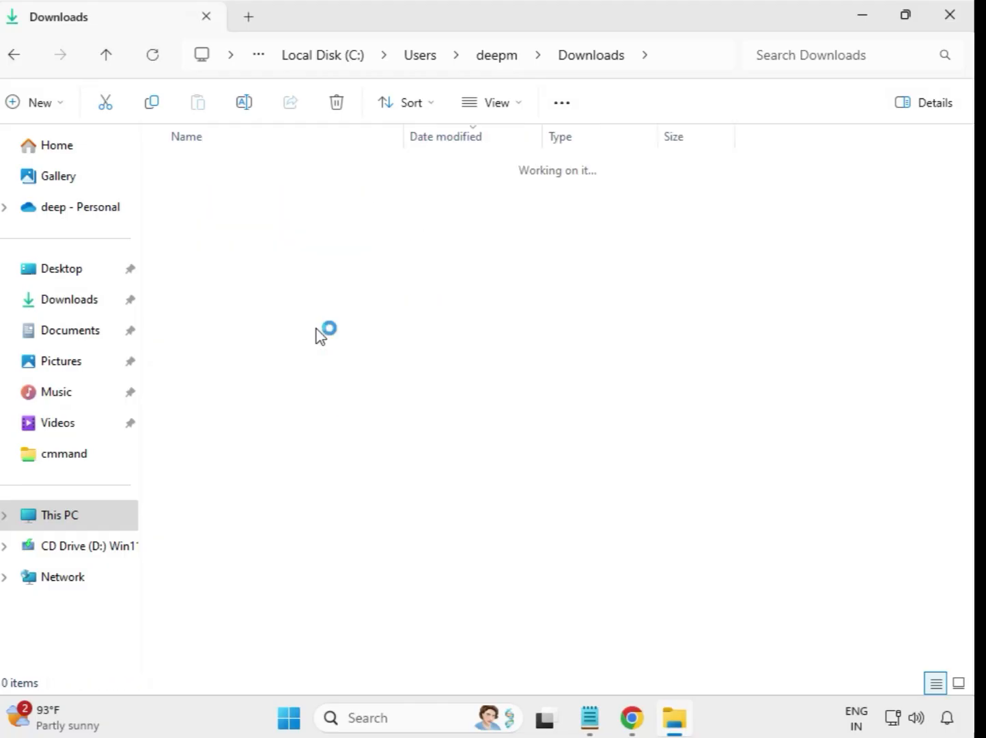
pyautogui.click(265, 199)
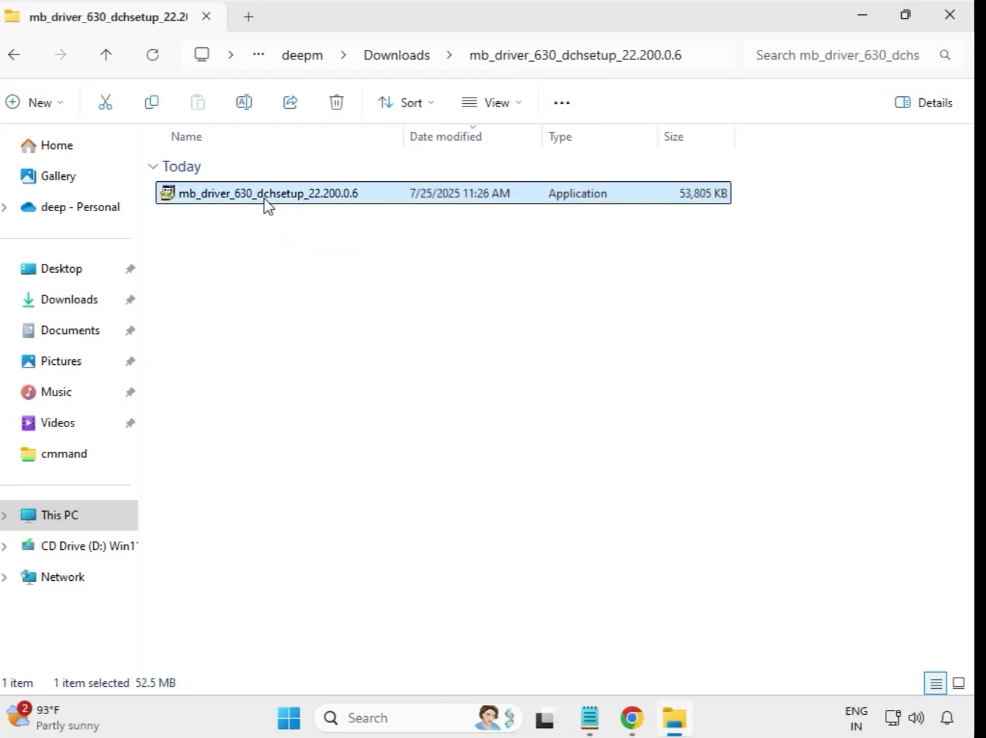
pyautogui.rightClick(266, 200)
pyautogui.click(375, 358)
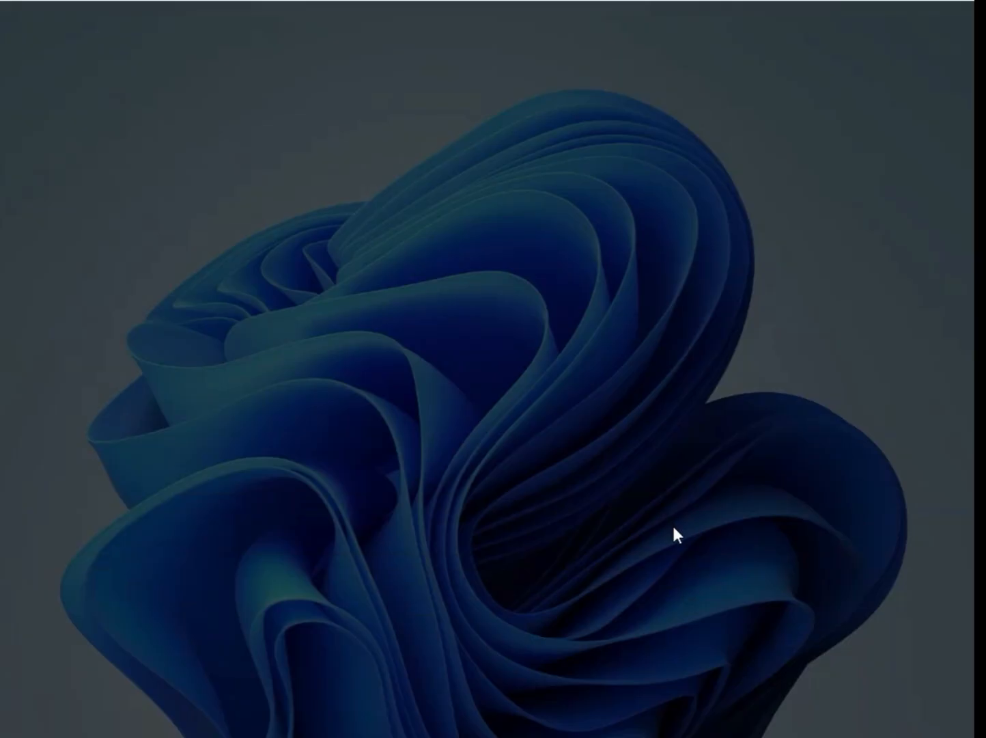
pyautogui.click(404, 526)
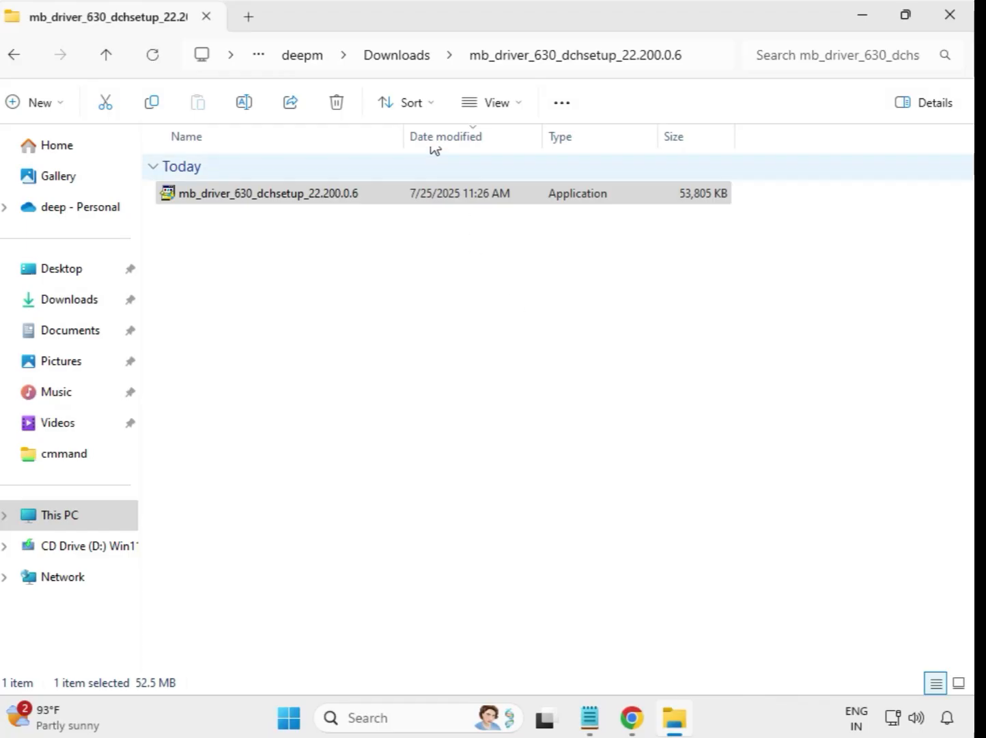
# Return to Downloads and run the mb_driver_649_graphicdch_32.0.101.5542 application from its extracted folder as administrator, allowing it to make changes
pyautogui.click(396, 60)
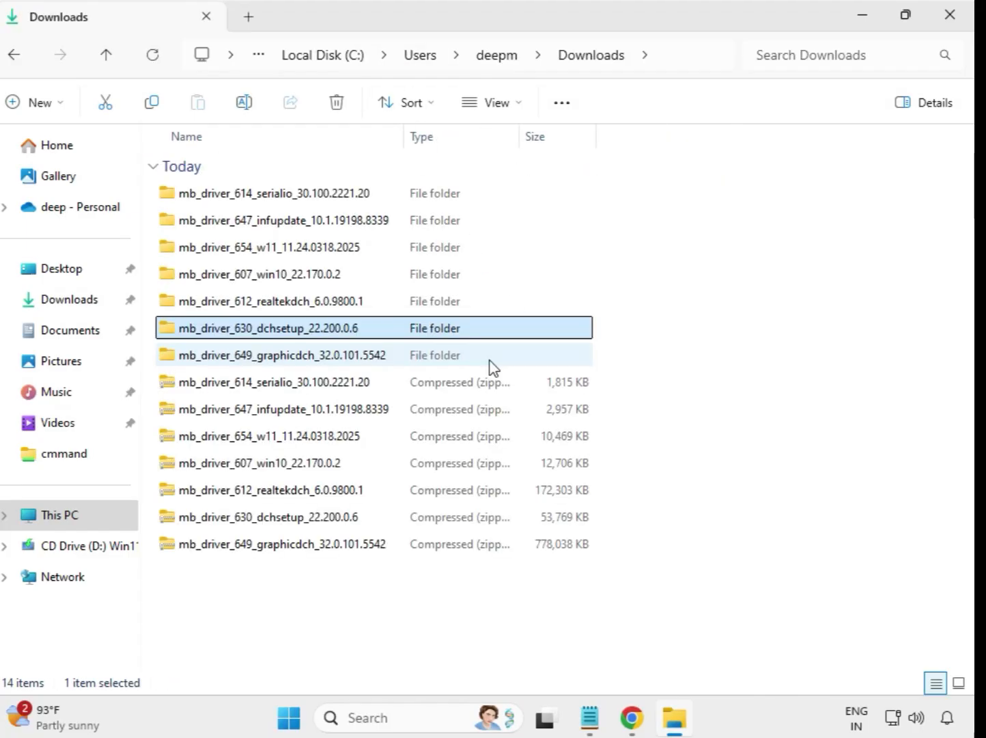
pyautogui.click(296, 357)
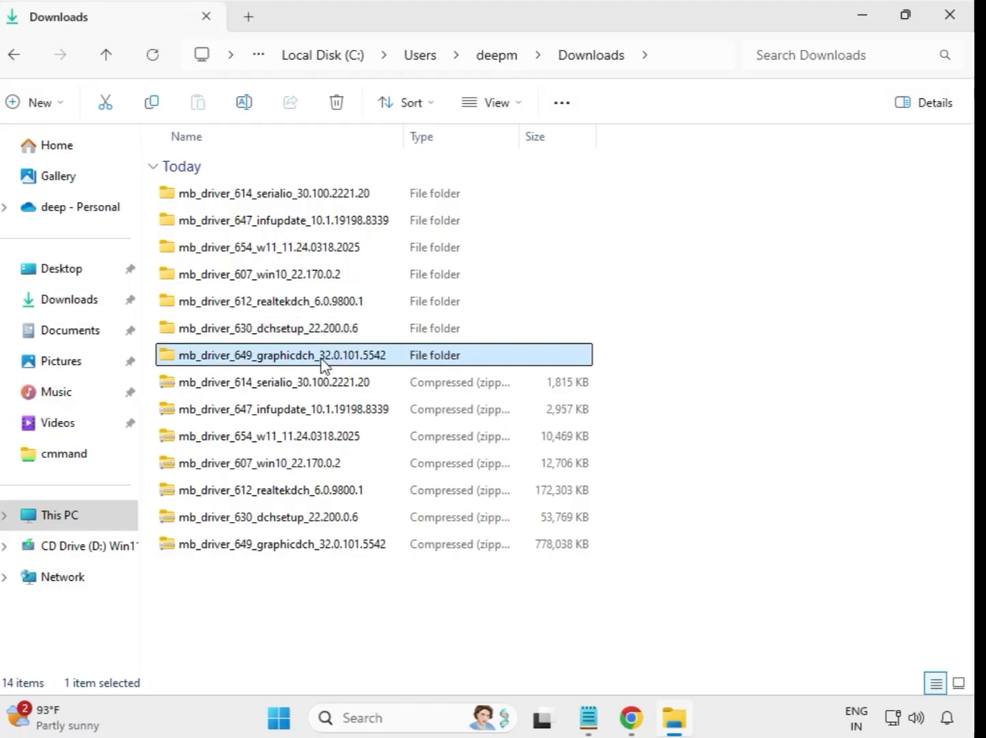
pyautogui.doubleClick(312, 360)
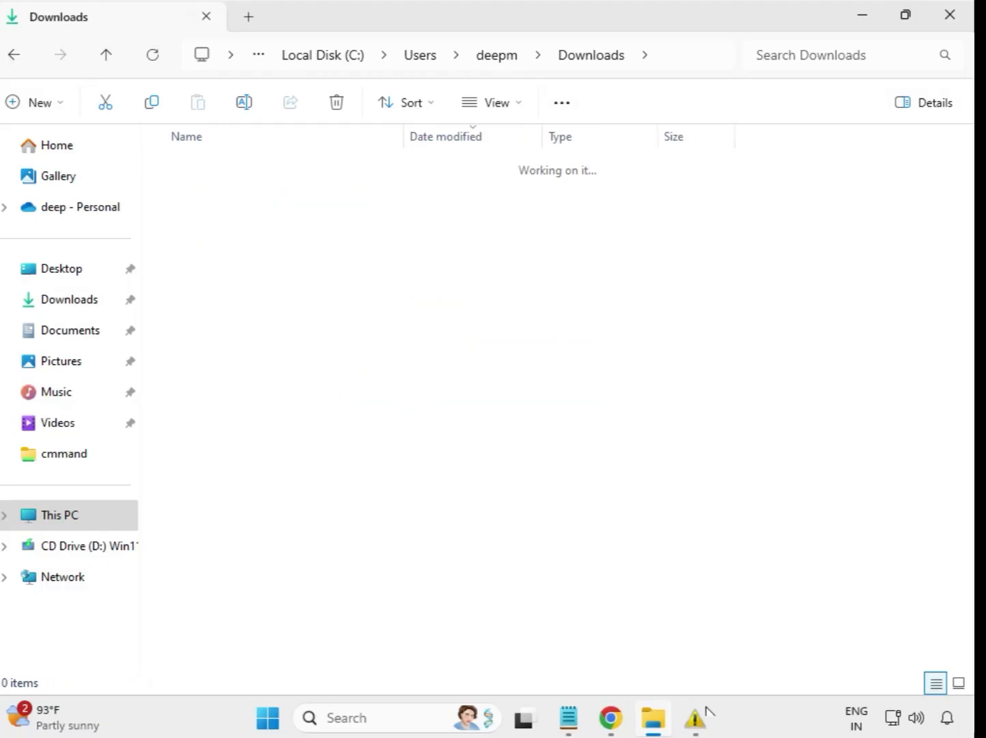
pyautogui.click(320, 198)
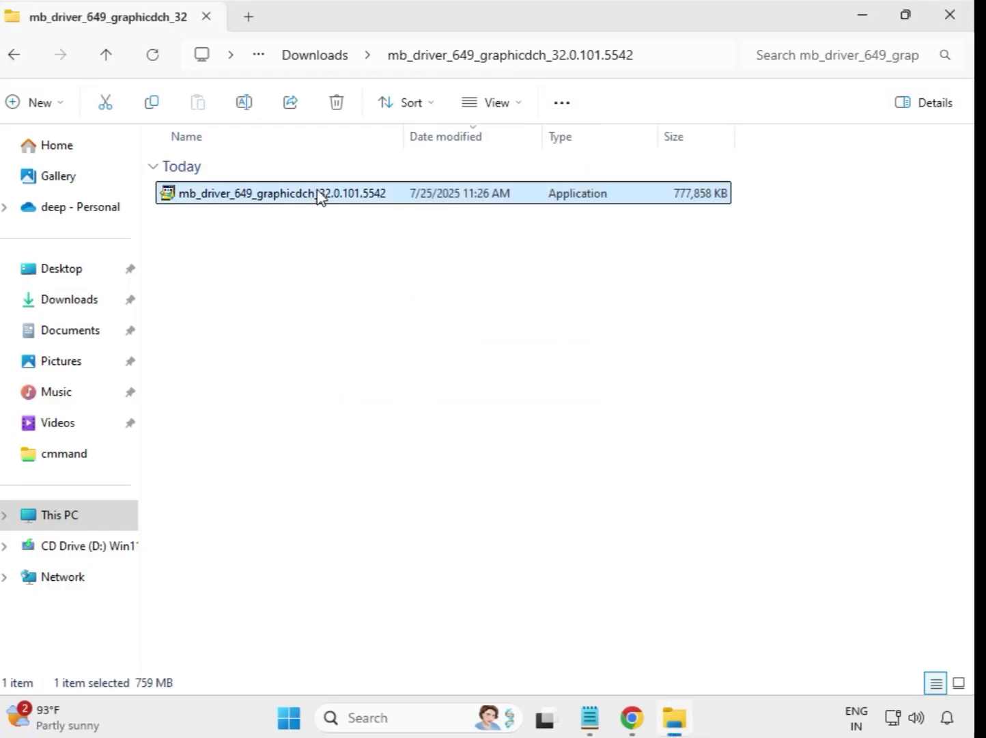
pyautogui.rightClick(330, 207)
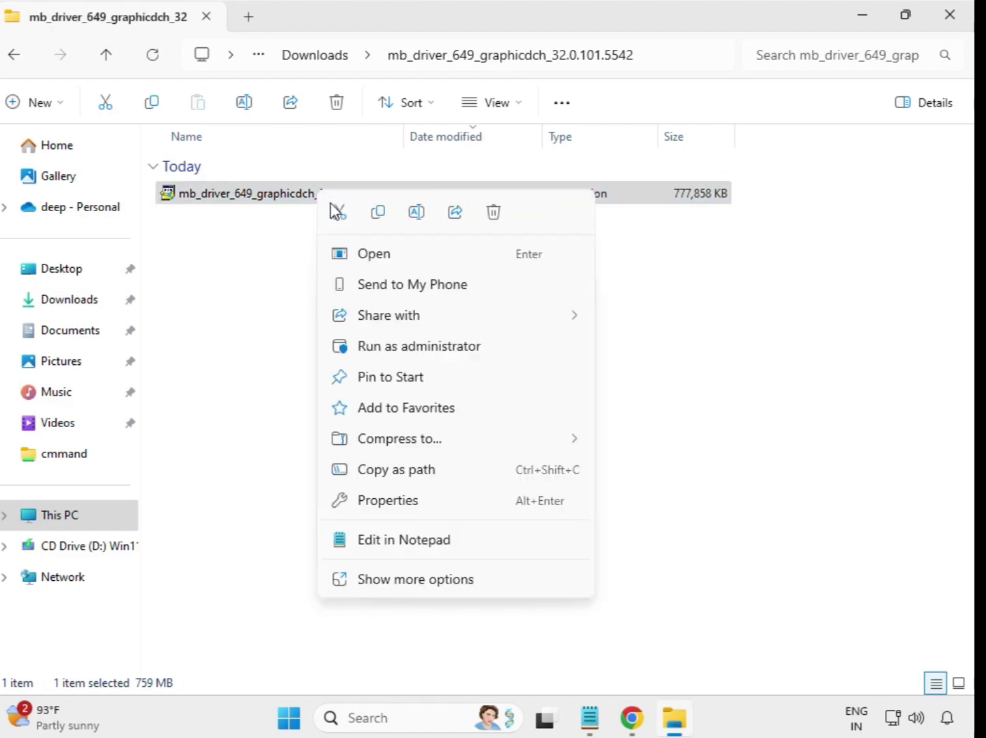
pyautogui.click(418, 346)
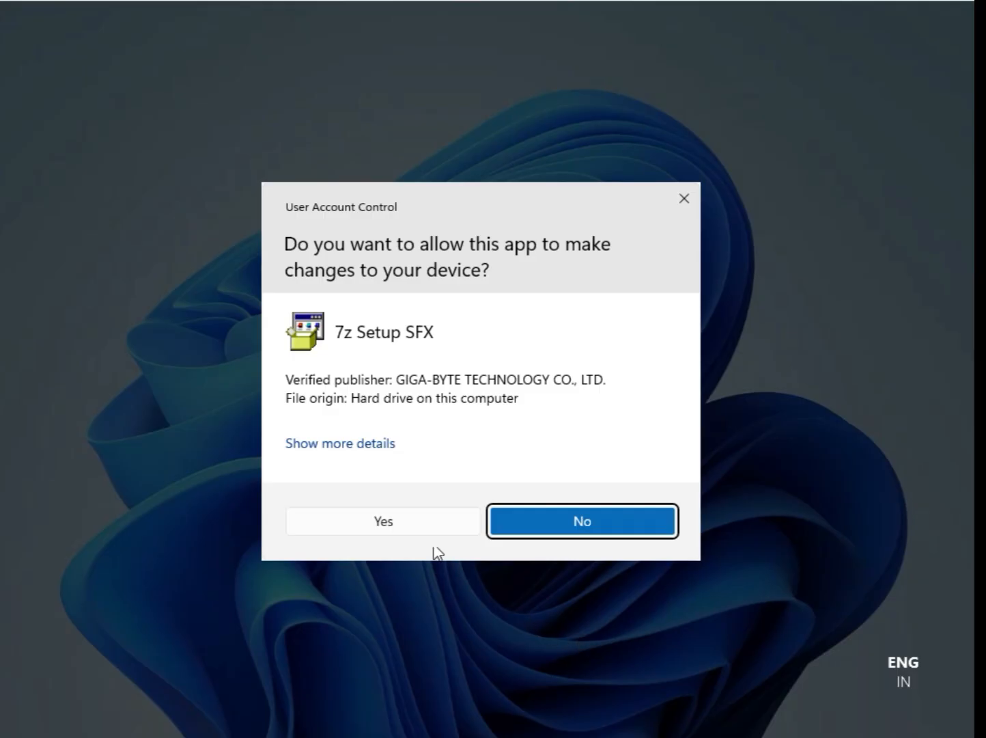
pyautogui.click(393, 525)
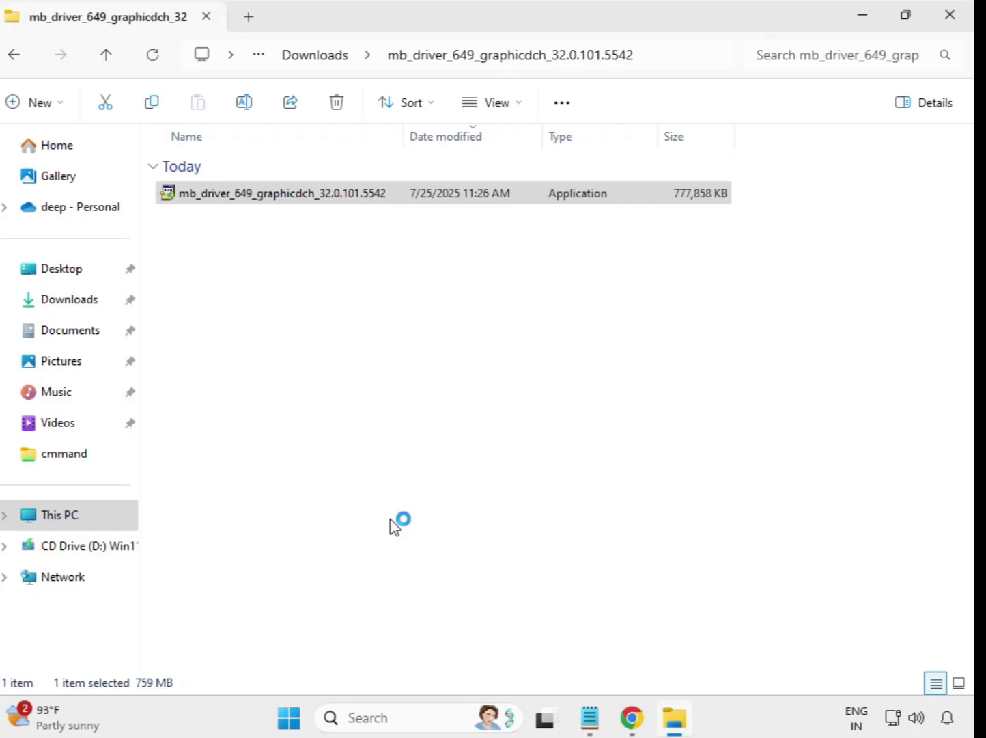